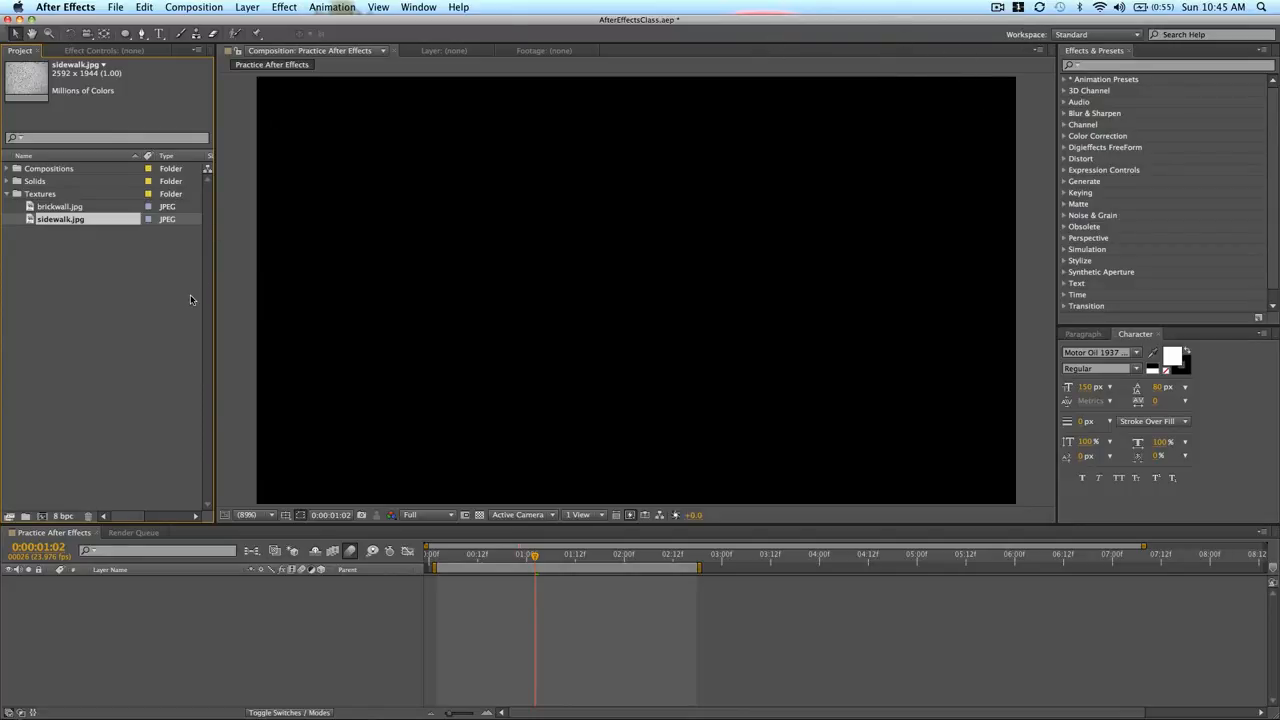
Step: Add the sidewalk.jpg texture to the centre of the composition and scale the layer to 36%
drag(45, 221, 636, 290)
key(s)
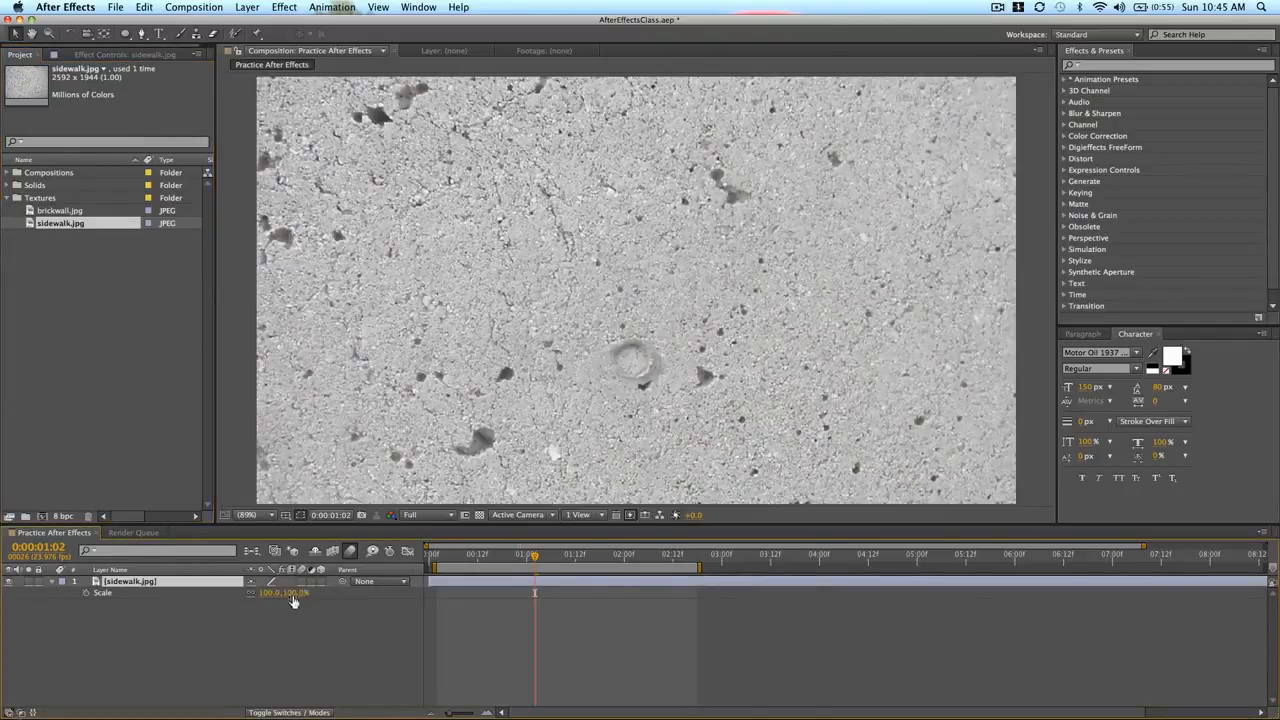
drag(281, 597, 297, 598)
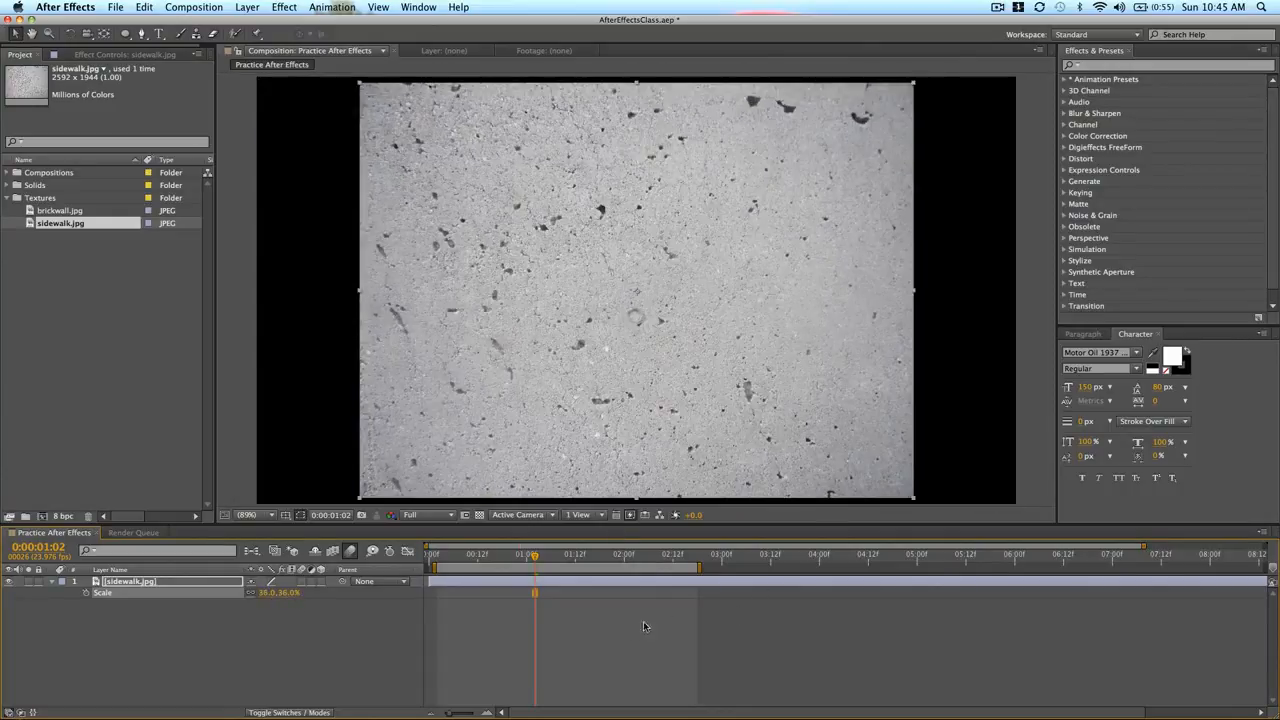
Step: Draw a circular mask centred on the sidewalk layer, about 70% of the texture's height in diameter
drag(125, 33, 183, 64)
click(636, 291)
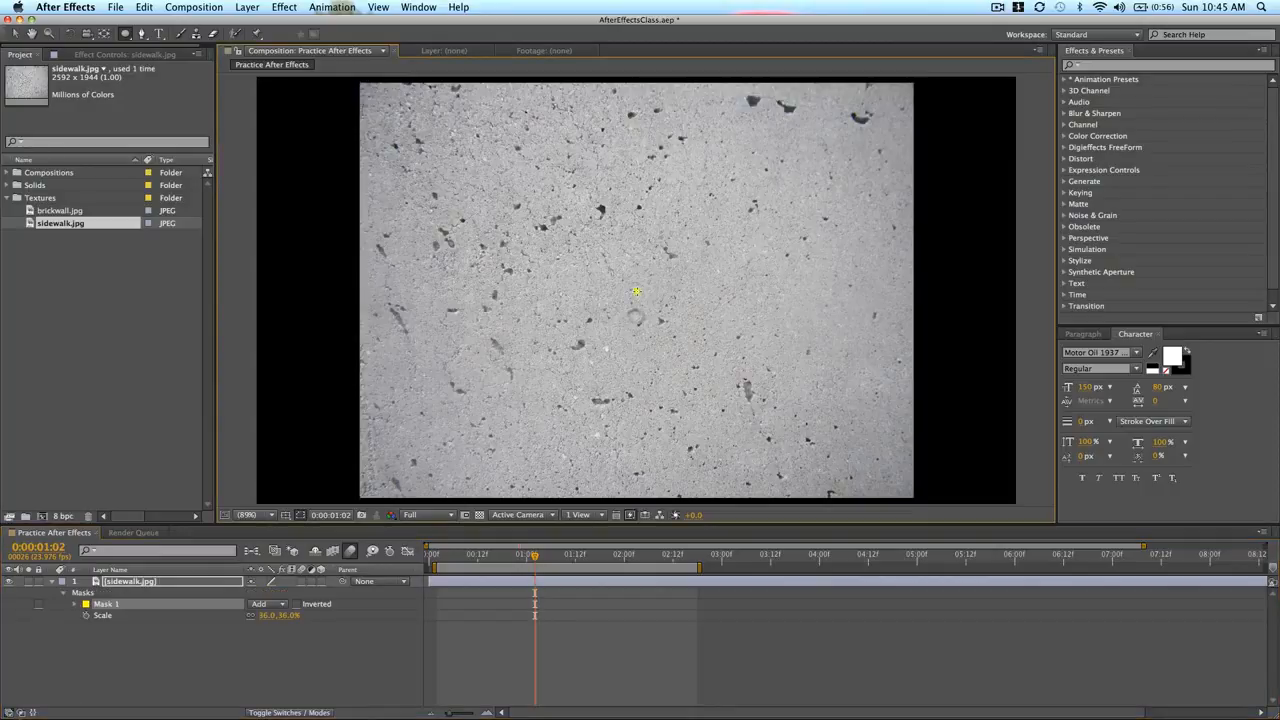
mouse_move(636, 291)
mouse_down()
mouse_move(764, 419)
mouse_move(778, 404)
mouse_move(787, 414)
mouse_up()
click(580, 620)
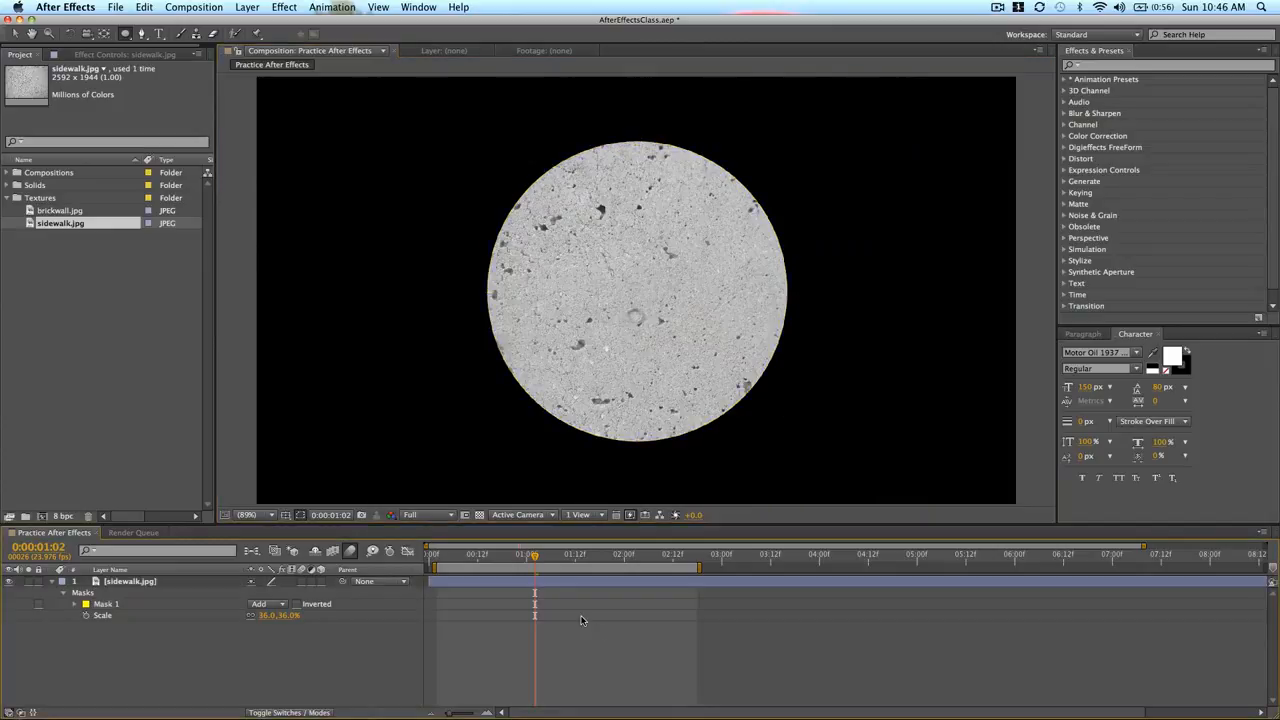
Step: Add a concentric circular mask about three-quarters of the first one's diameter and set its mode to Subtract
click(549, 586)
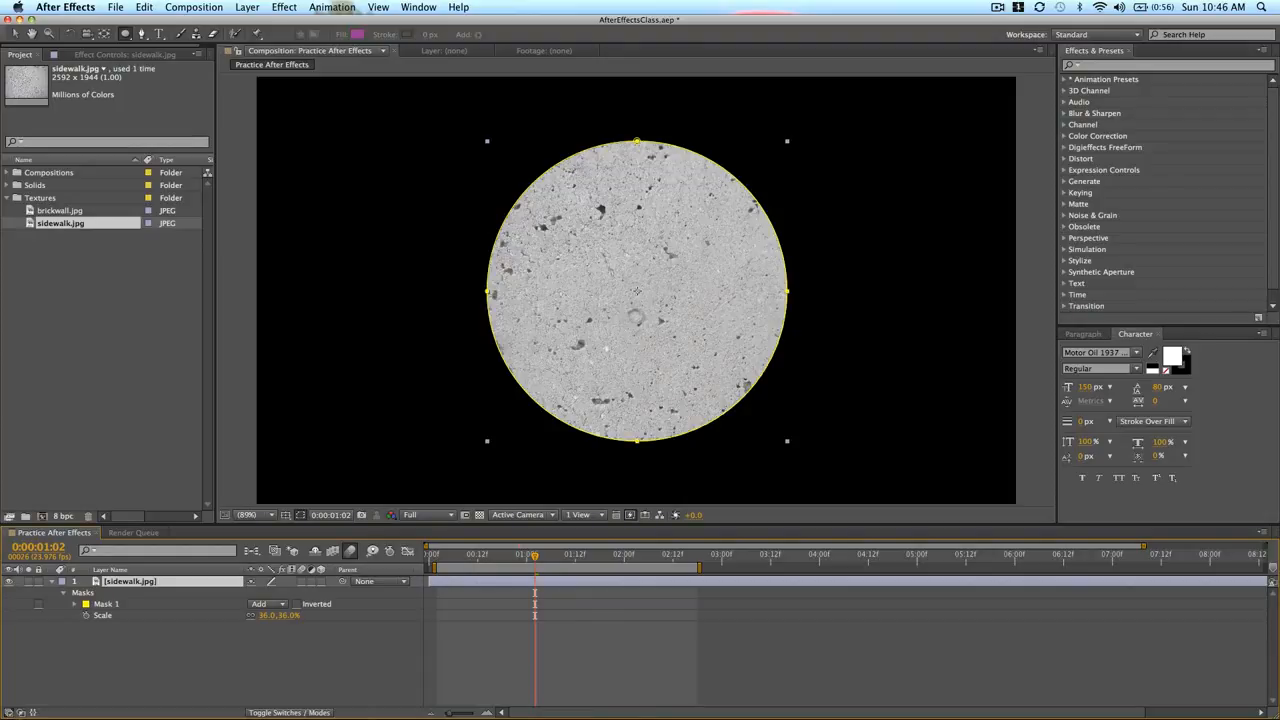
drag(636, 290, 749, 404)
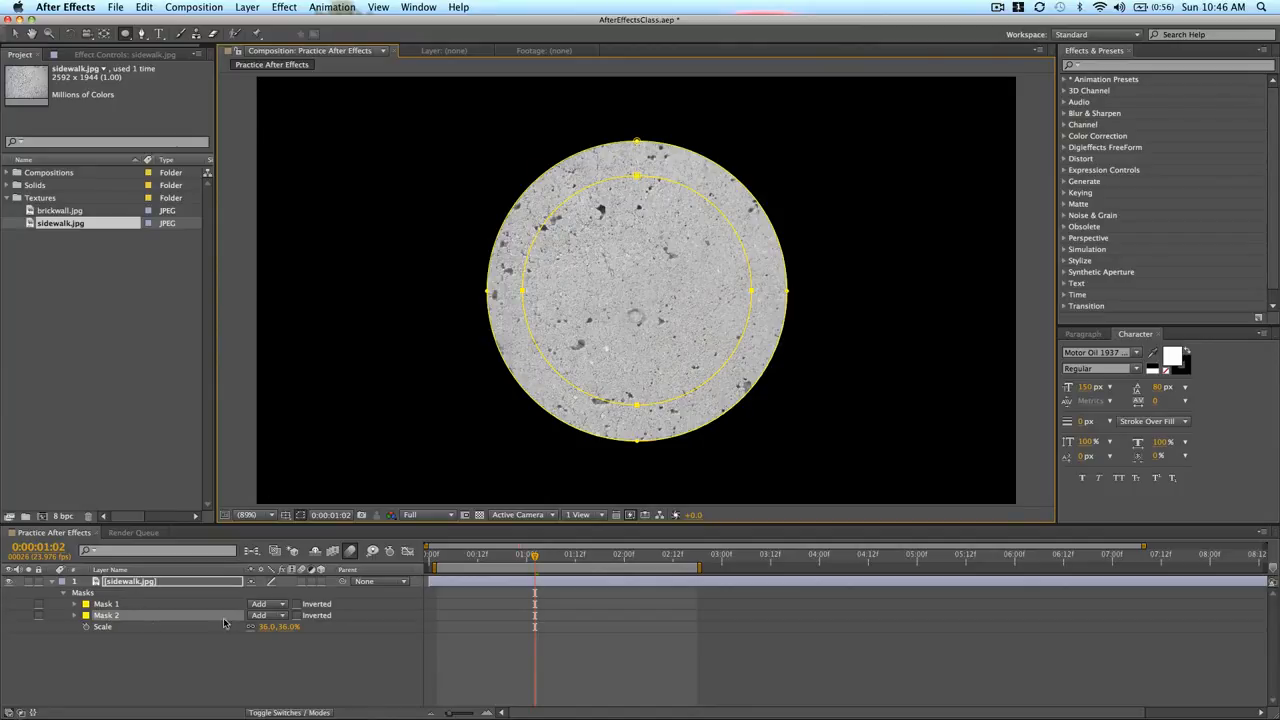
click(282, 616)
click(284, 655)
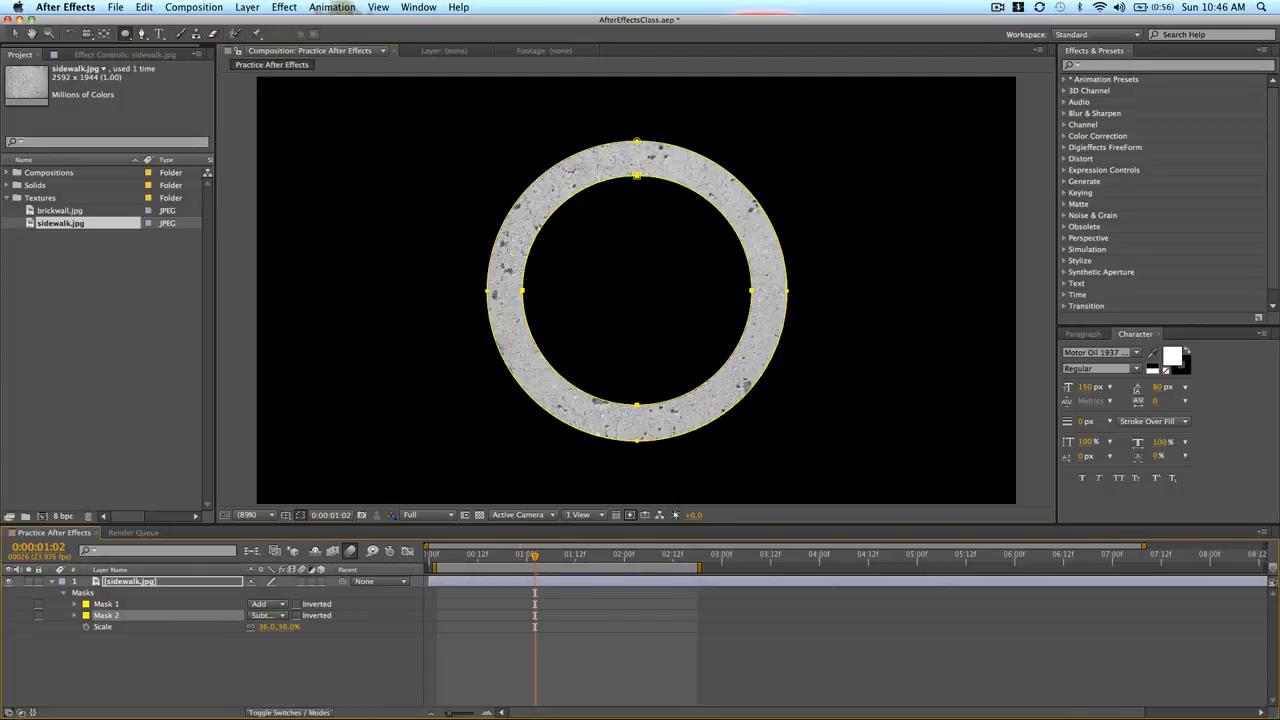
click(545, 680)
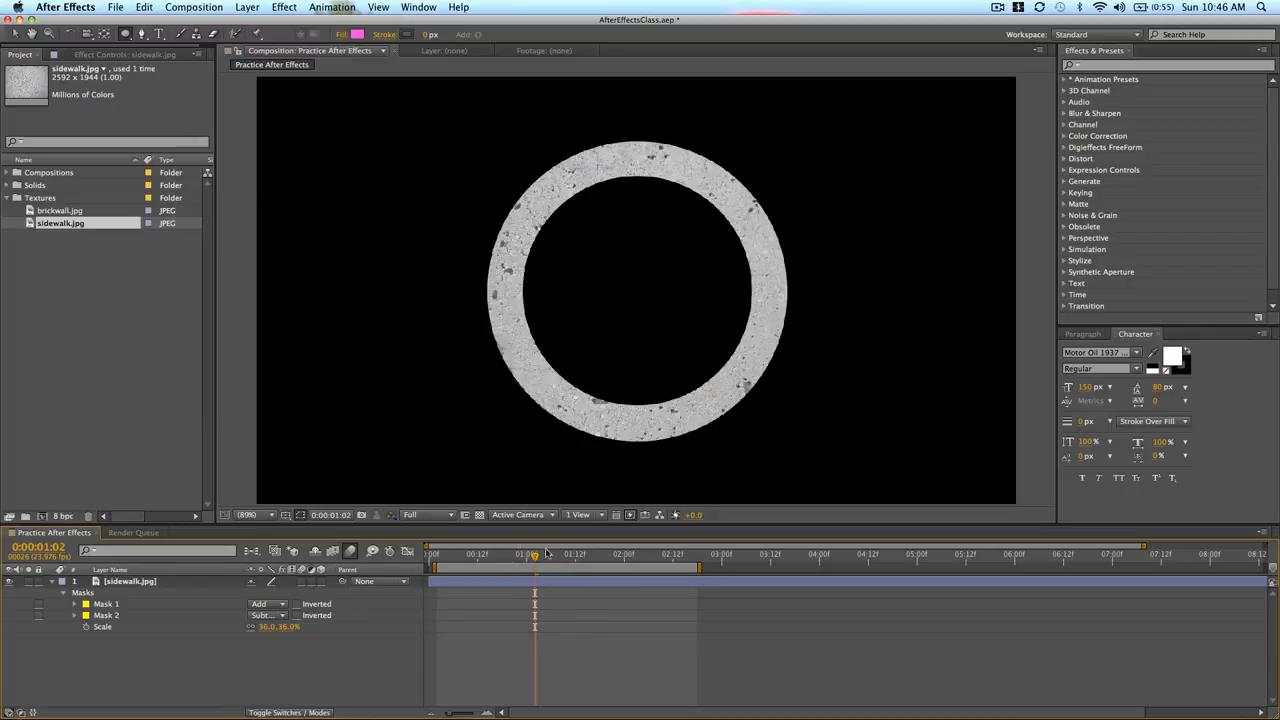
Step: Move the current time to 0:00:00:12 and reveal all mask properties of Mask 1 and Mask 2
click(477, 560)
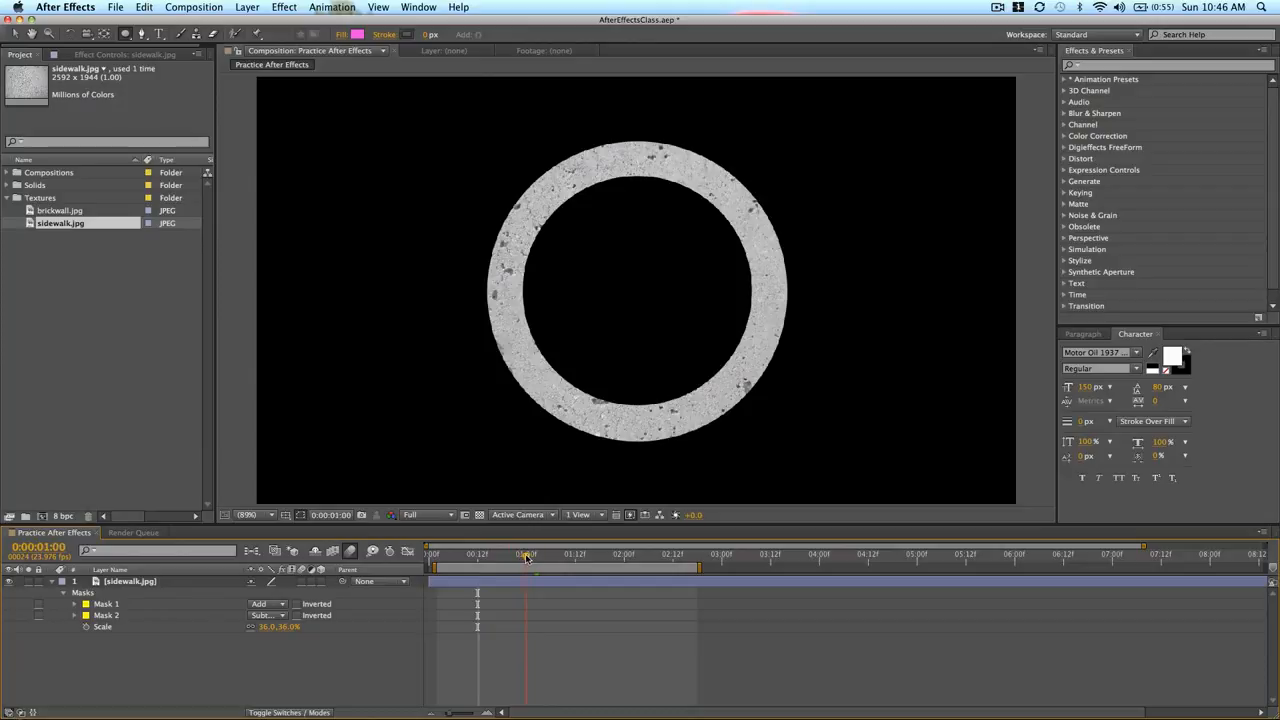
drag(476, 558, 476, 558)
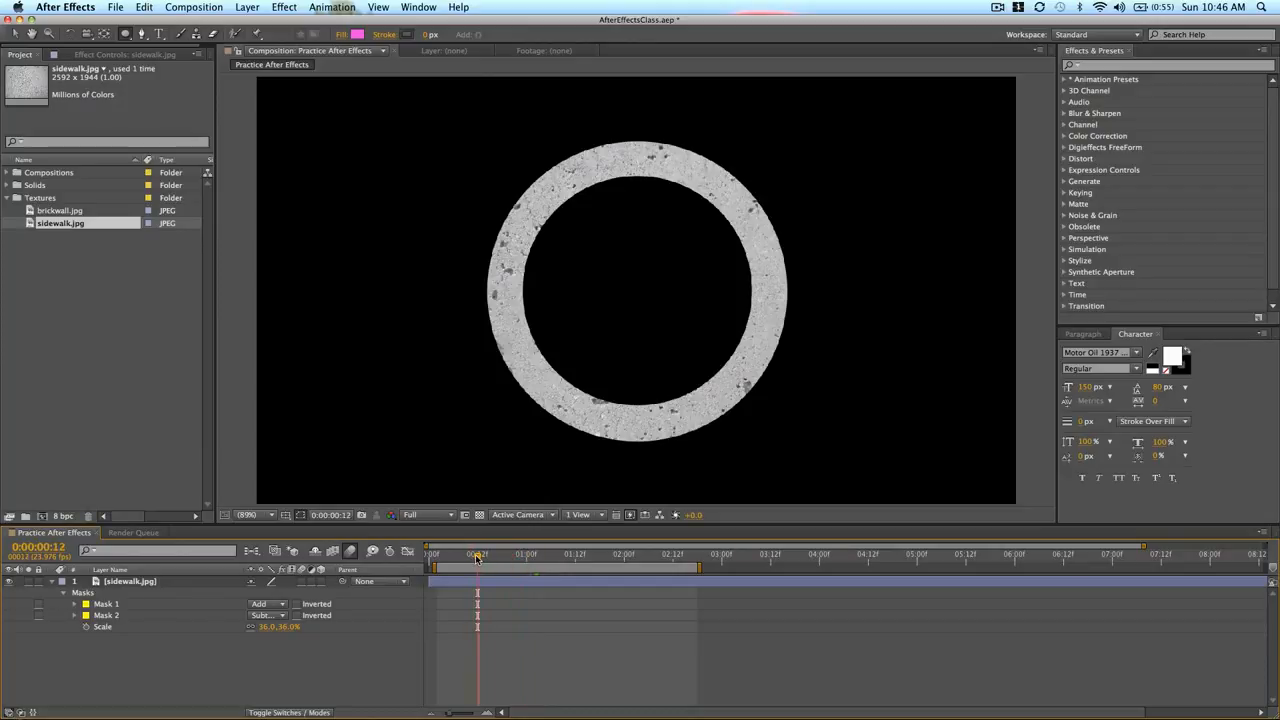
click(106, 616)
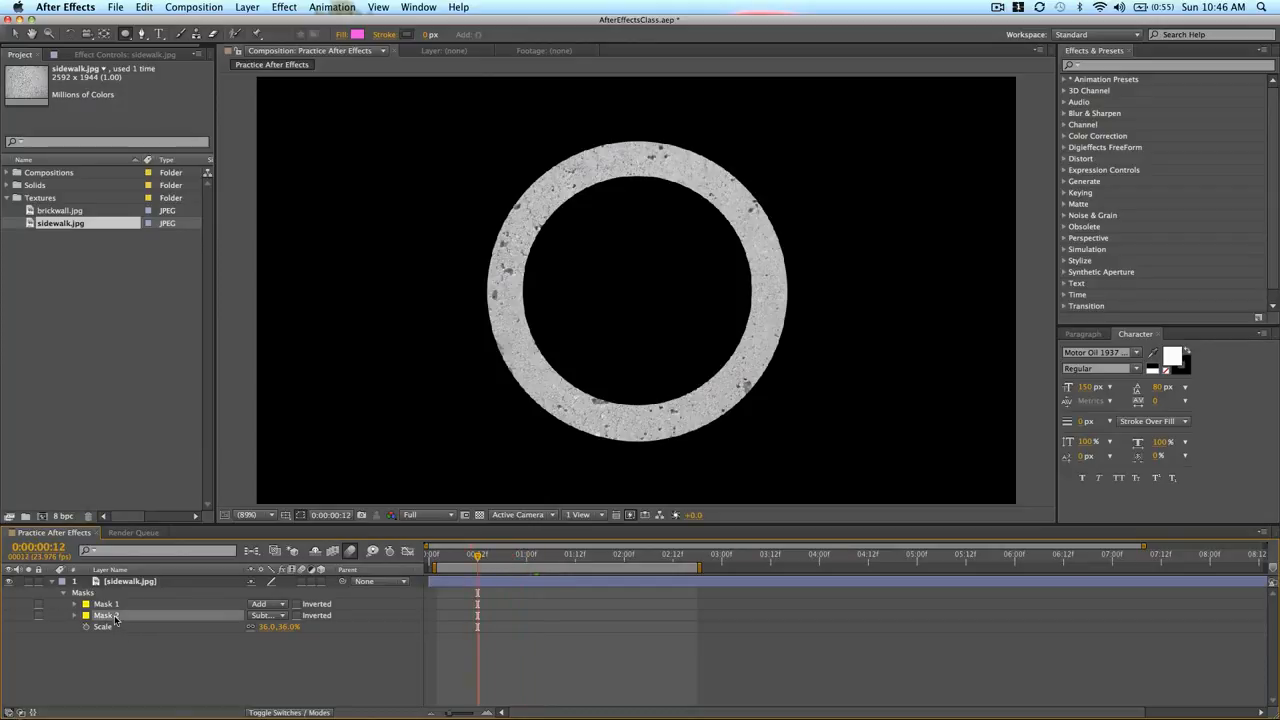
shift+click(115, 605)
key(m)
key(m)
key(m)
key(m)
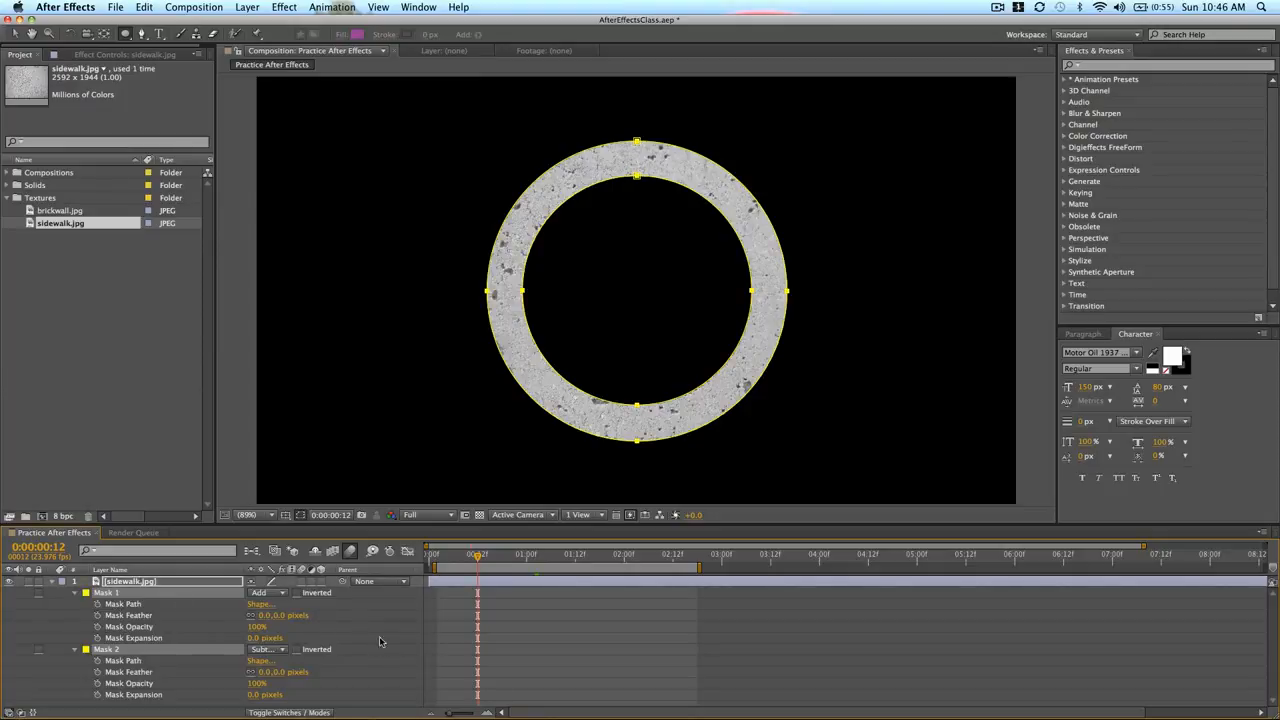
Step: Set Mask 2's expansion to -554 pixels and start keyframing it at 0:00:00:12
click(67, 683)
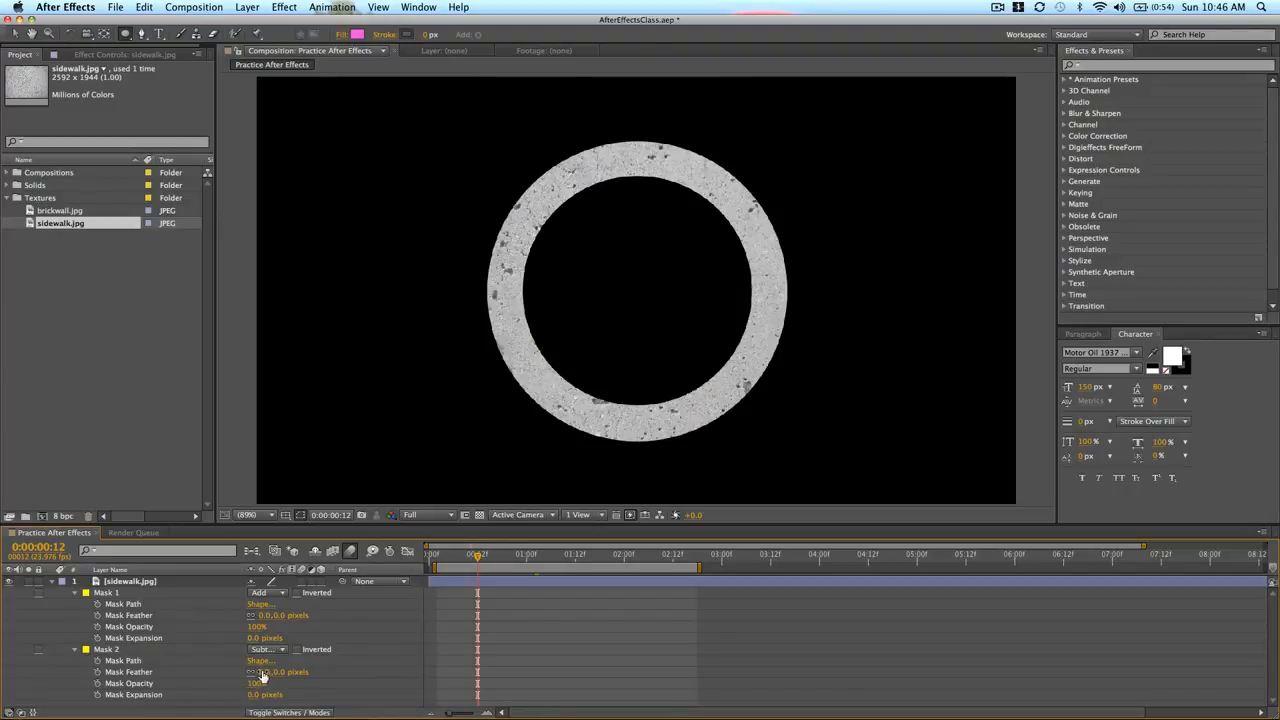
drag(255, 694, 215, 705)
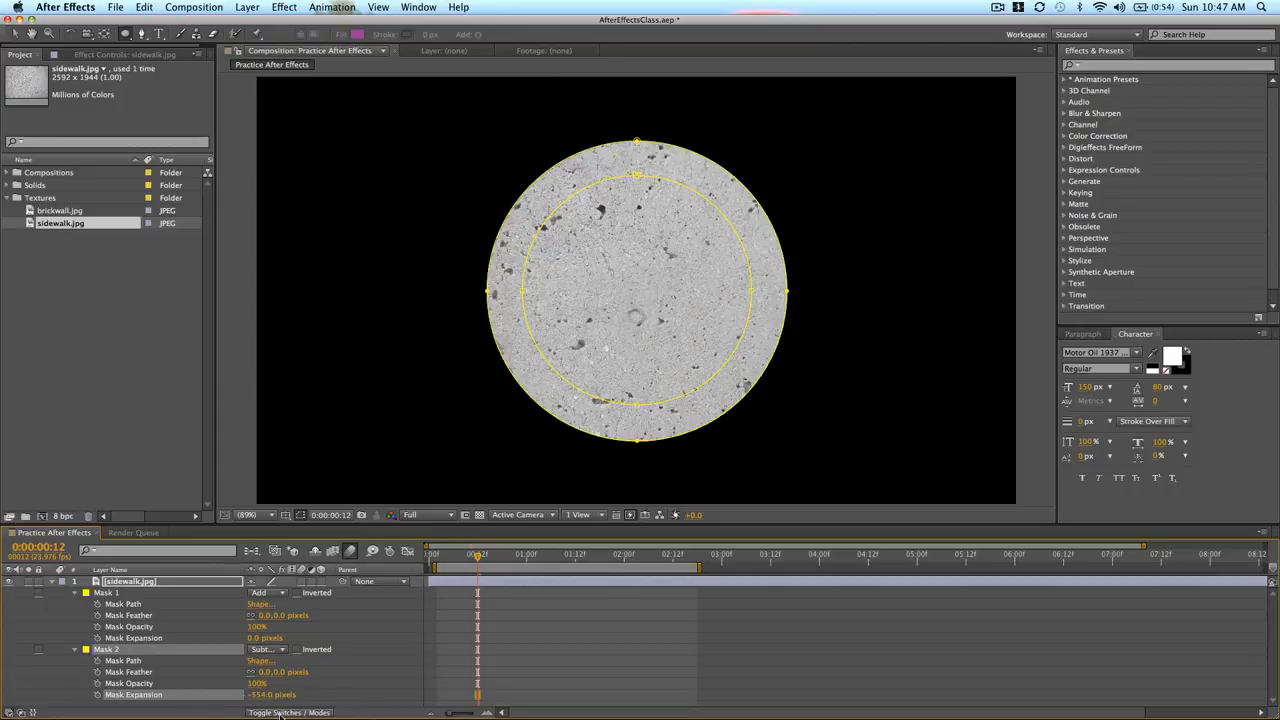
click(96, 695)
Step: Set Mask 1's expansion to -714 pixels and start keyframing it at 0:00:00:12
drag(254, 637, 163, 651)
drag(257, 640, 196, 647)
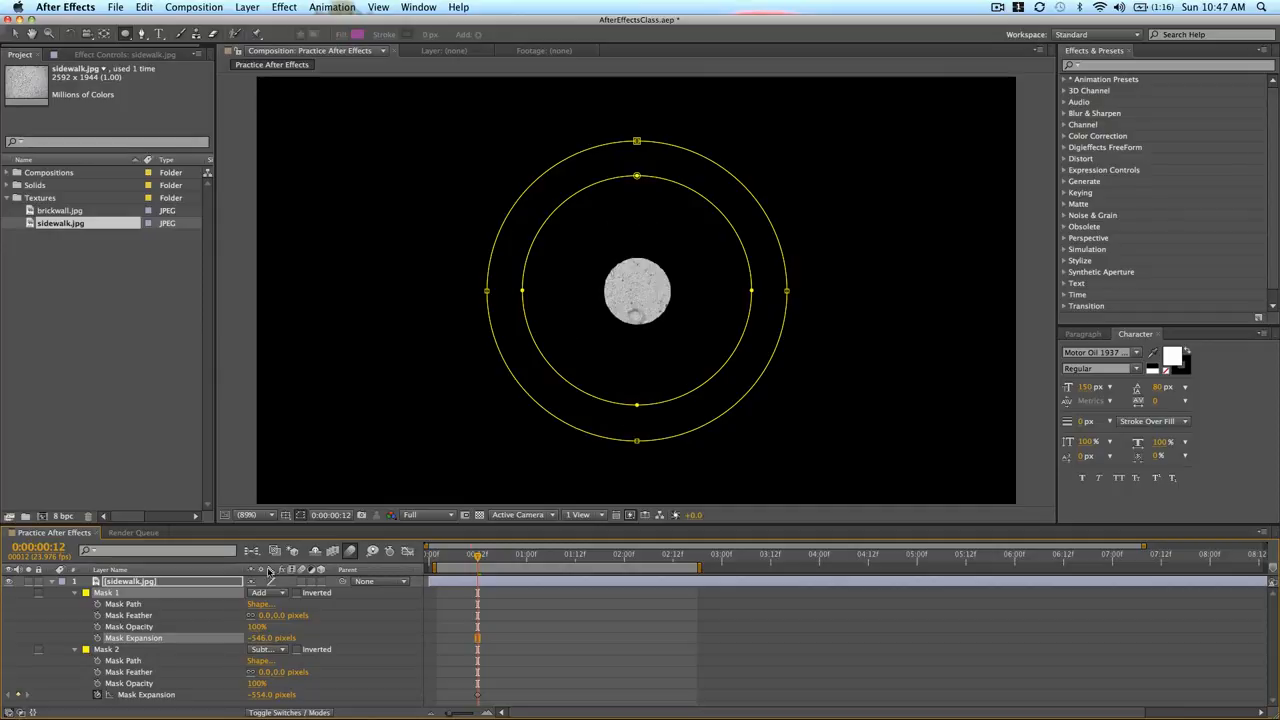
drag(262, 638, 218, 647)
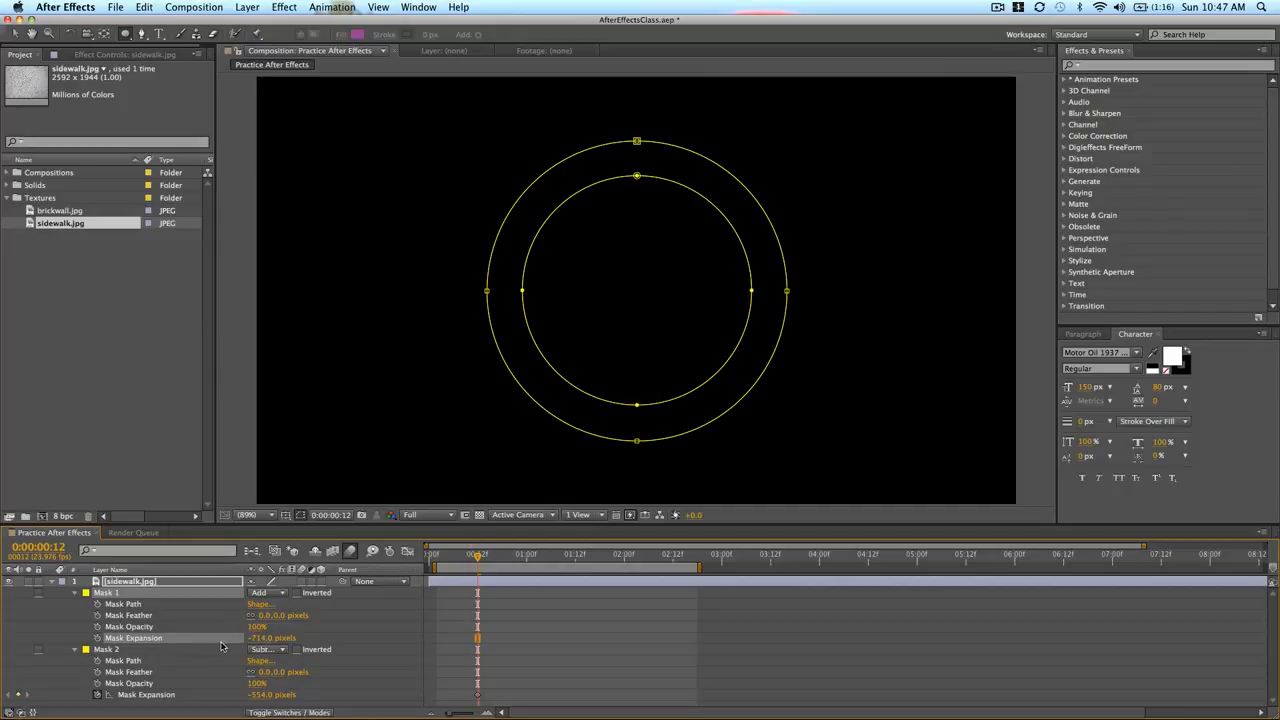
click(97, 638)
Step: Keyframe Mask 1's expansion at 0 pixels at 0:00:01:00
drag(467, 561, 532, 559)
click(544, 607)
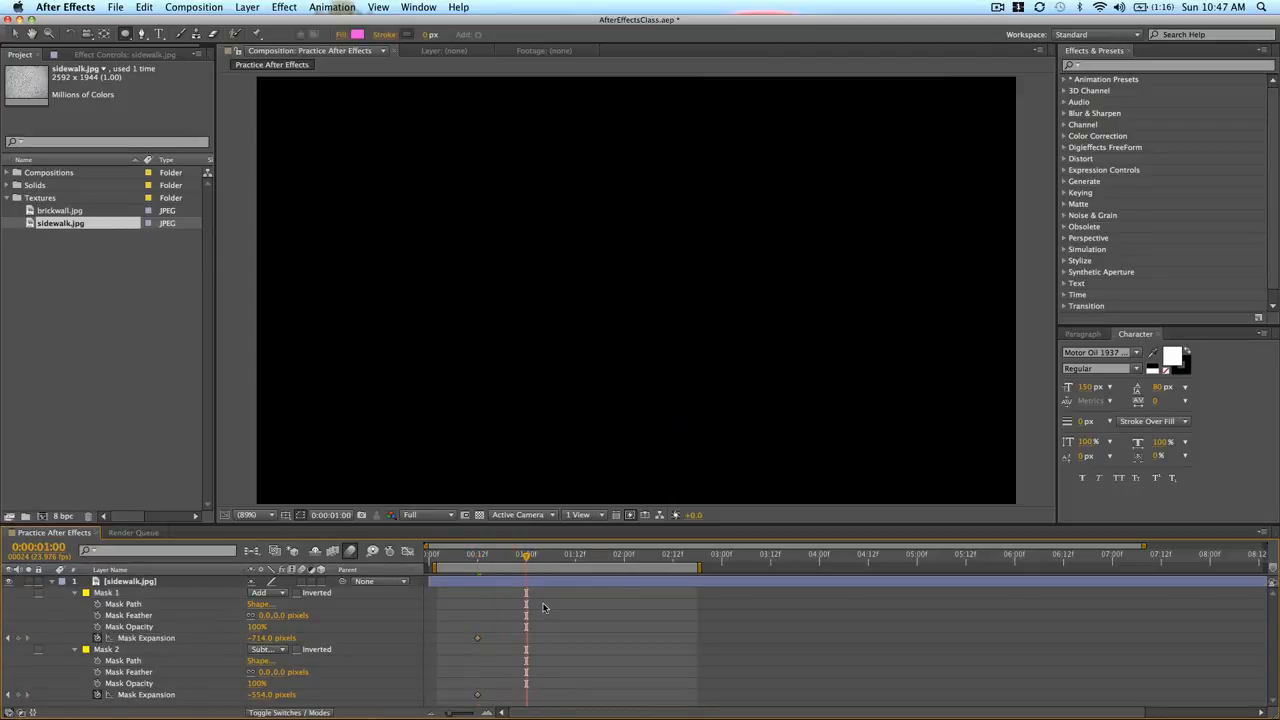
drag(276, 639, 281, 638)
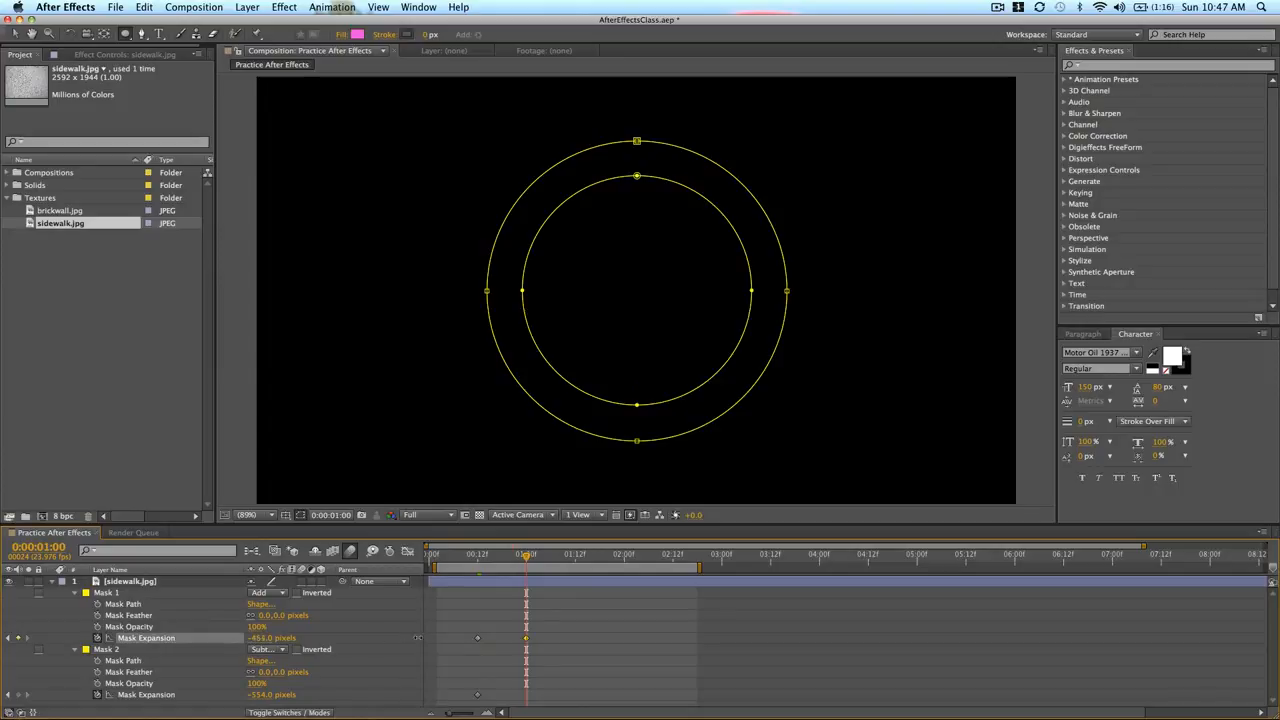
click(280, 638)
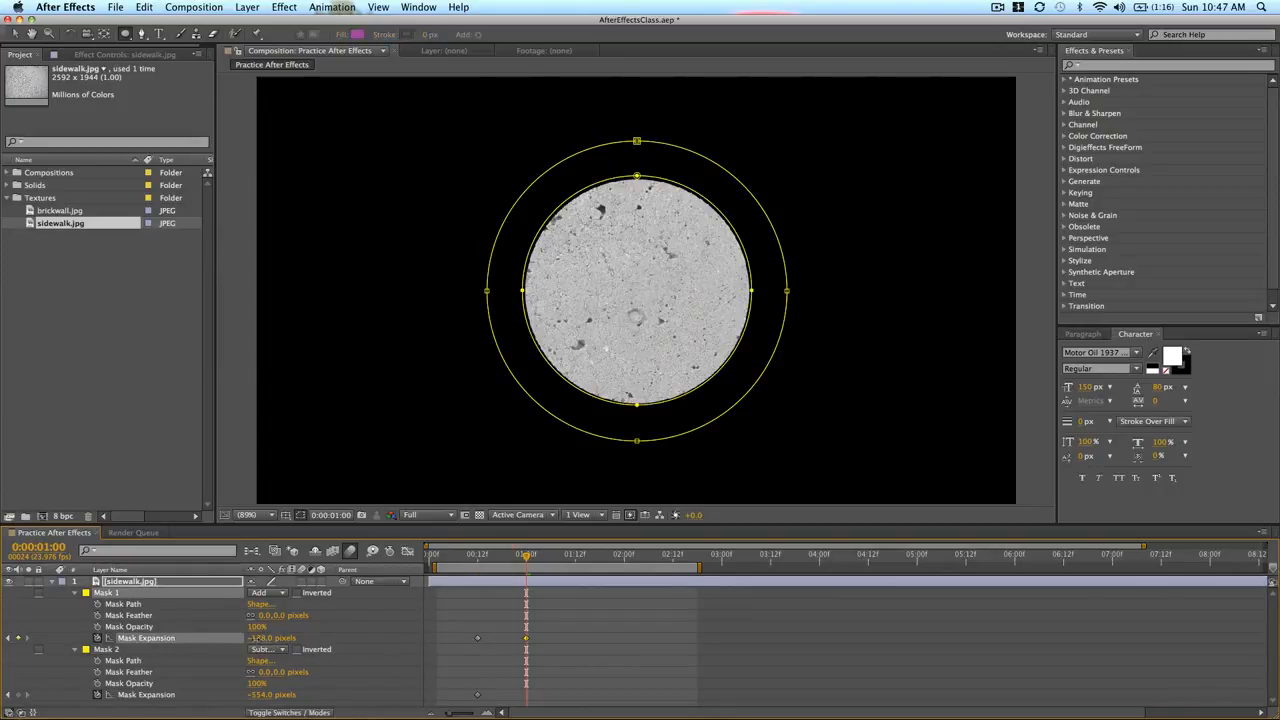
drag(257, 638, 360, 645)
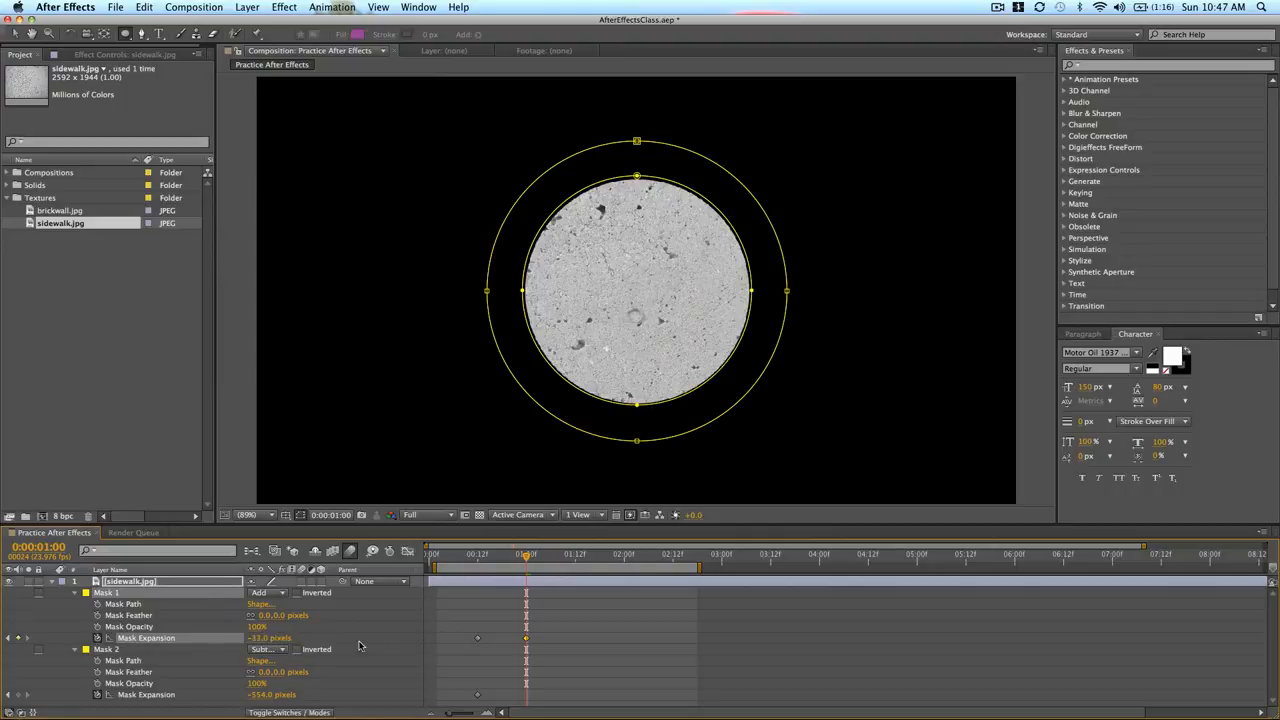
drag(257, 641, 278, 640)
click(248, 640)
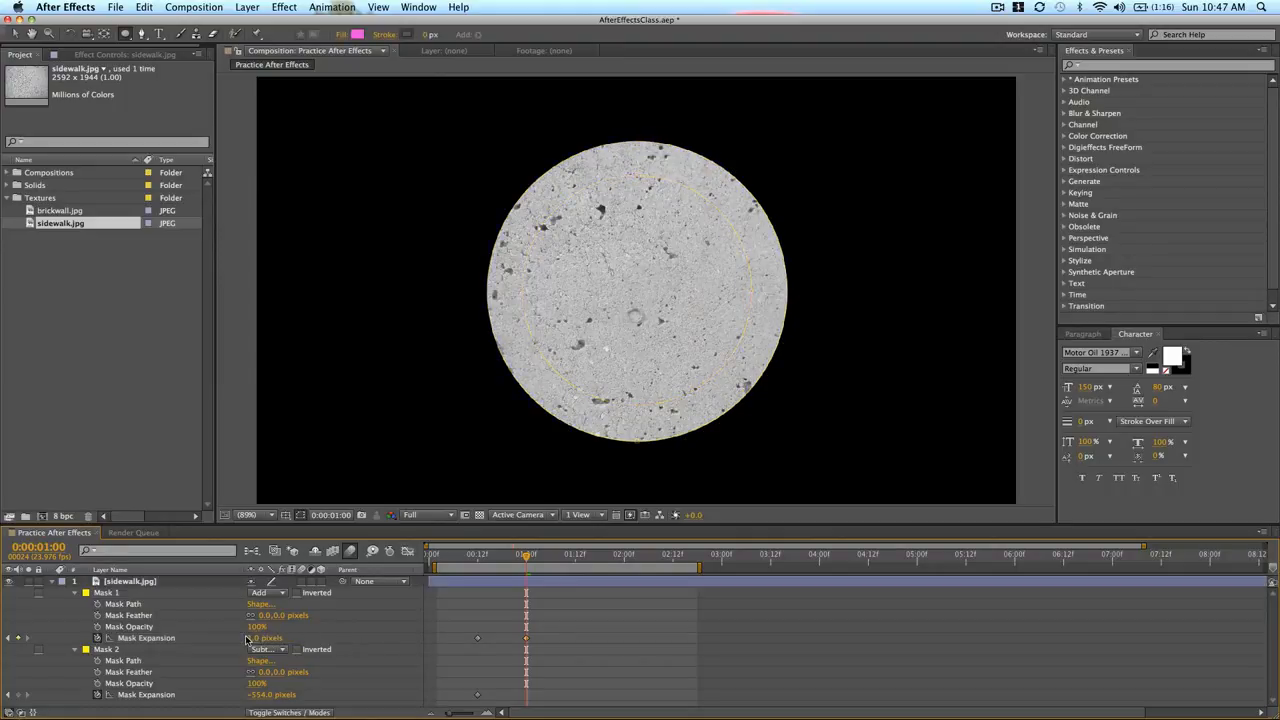
click(251, 638)
text(0)
key(Return)
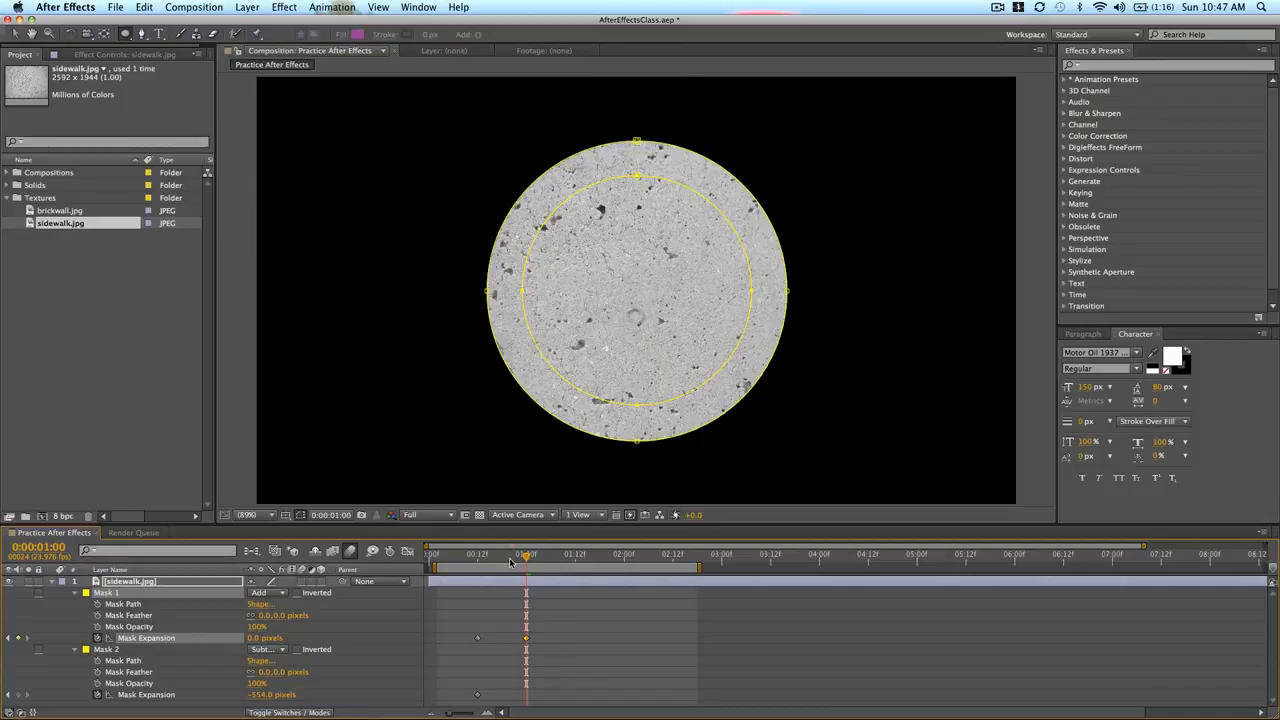
Step: Keyframe Mask 2's expansion at 0 pixels at 0:00:01:00 and preview the animation
drag(525, 559, 525, 559)
click(262, 695)
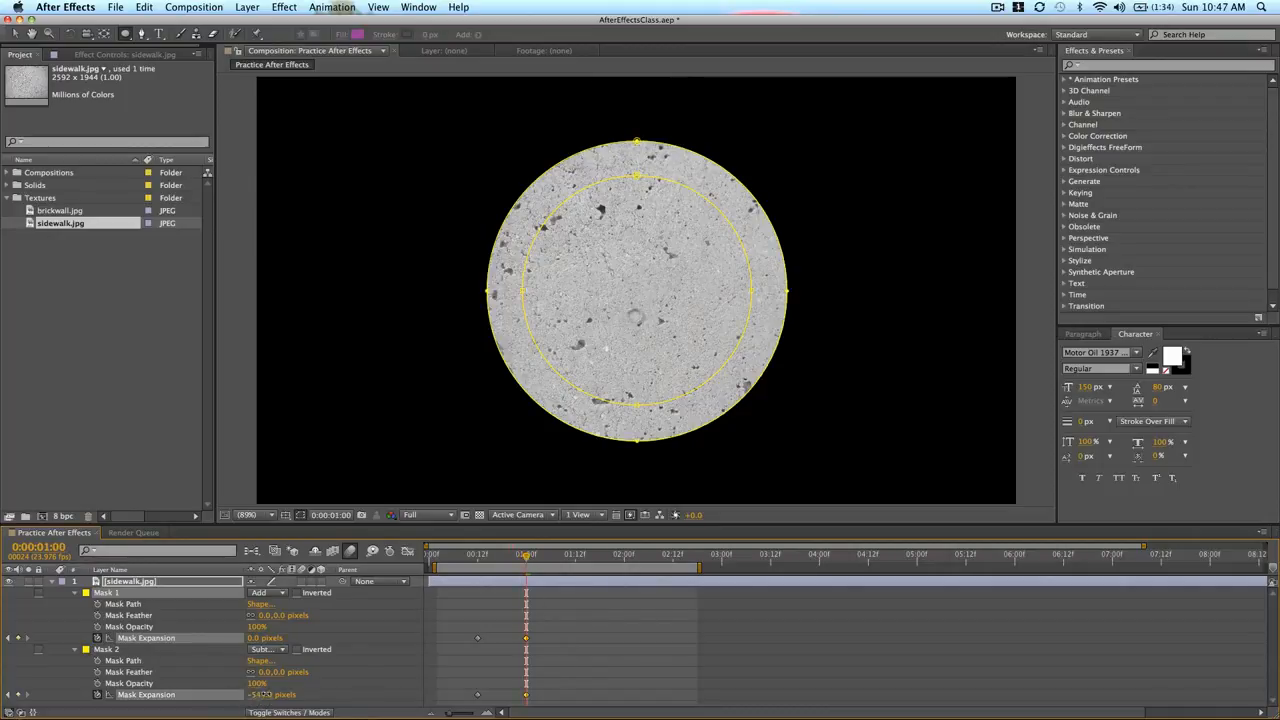
drag(274, 694, 604, 686)
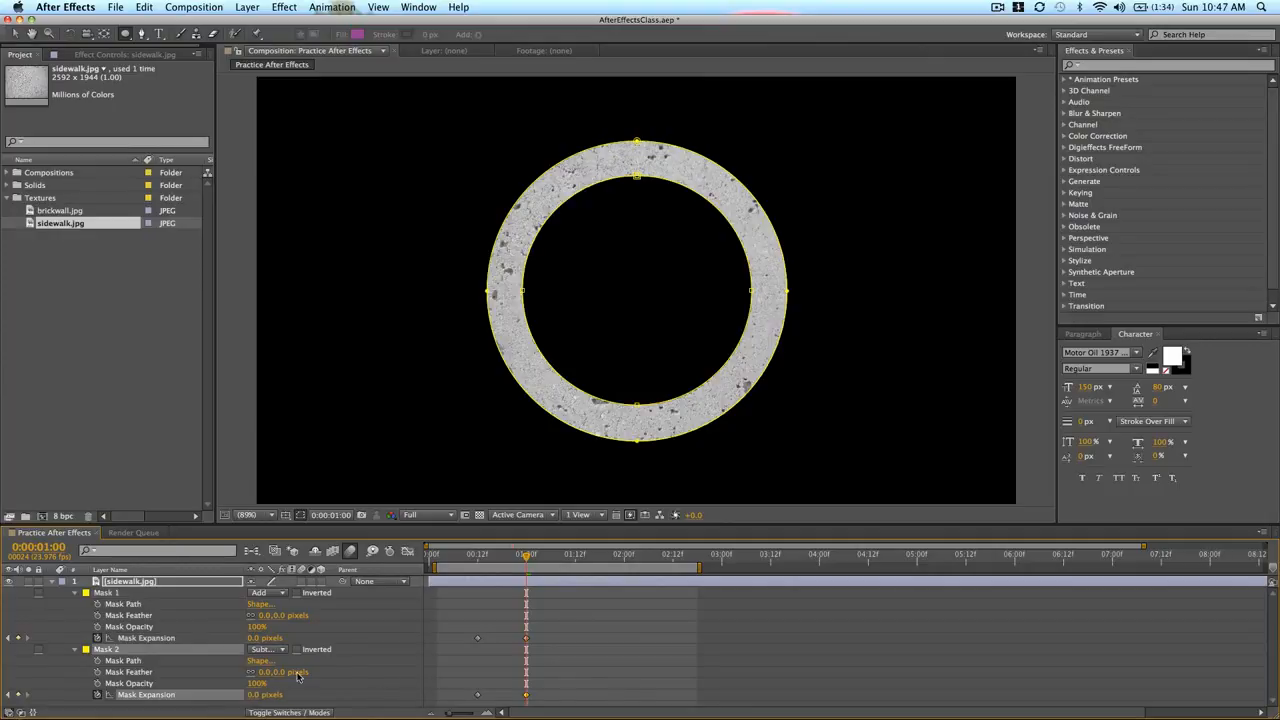
click(605, 657)
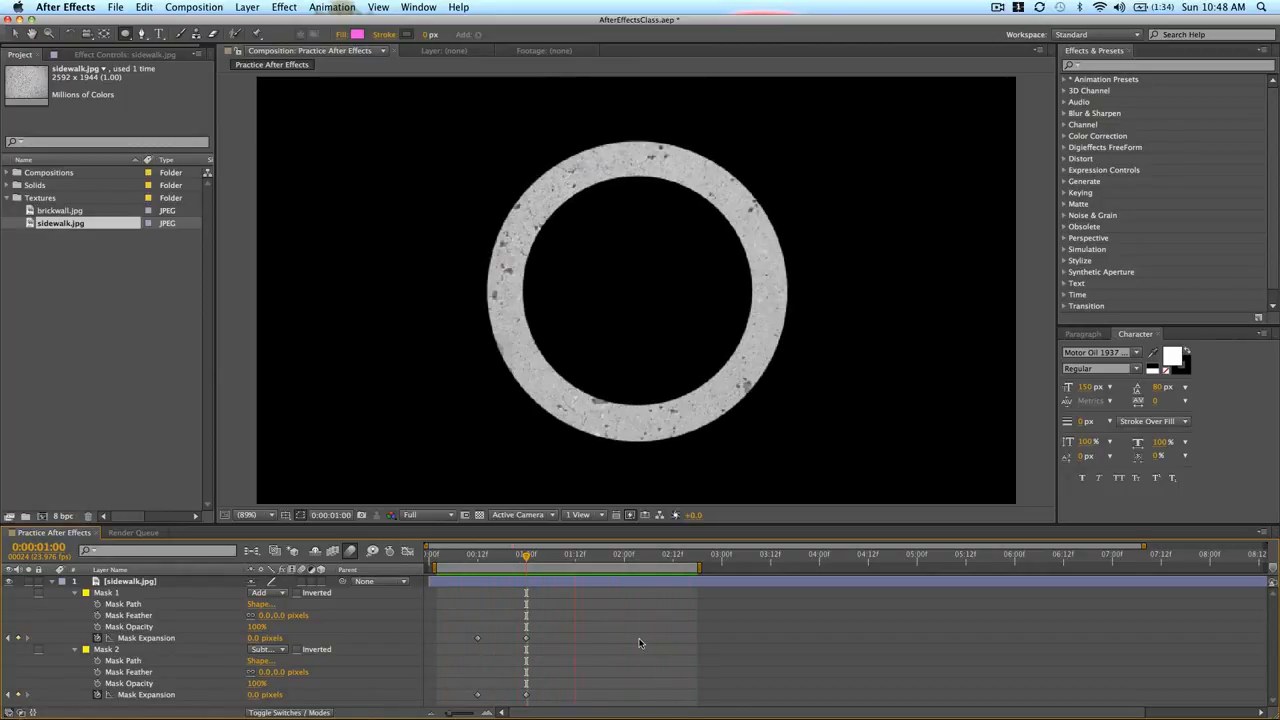
Step: Shift both Mask 2 expansion keyframes so they run from 0:00:01:00 to 0:00:01:12, and preview the animation
drag(699, 567, 691, 565)
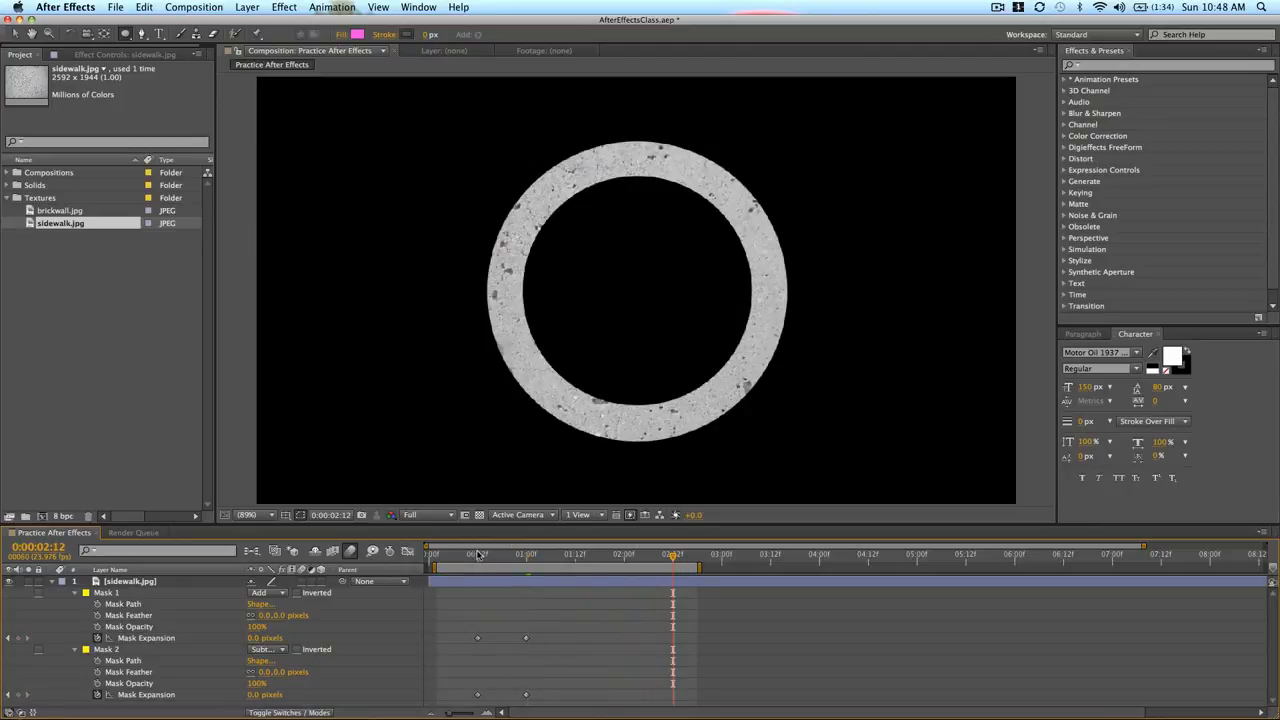
click(526, 557)
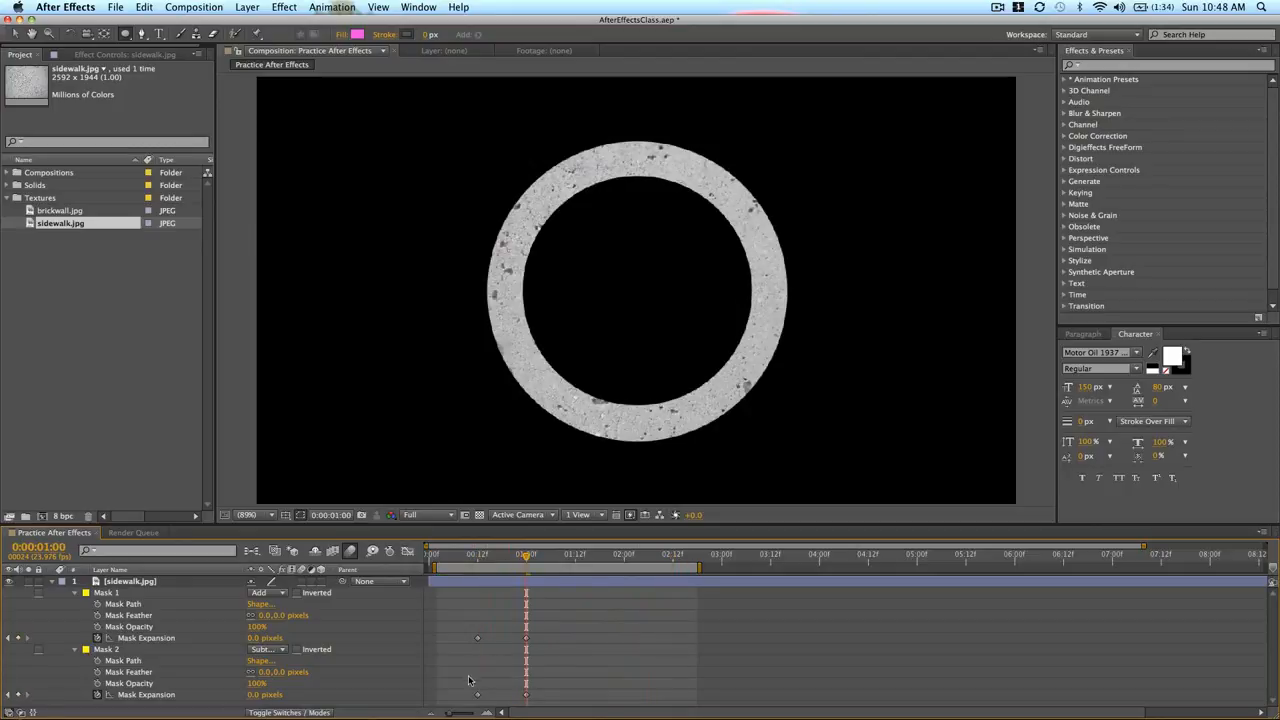
drag(466, 677, 575, 695)
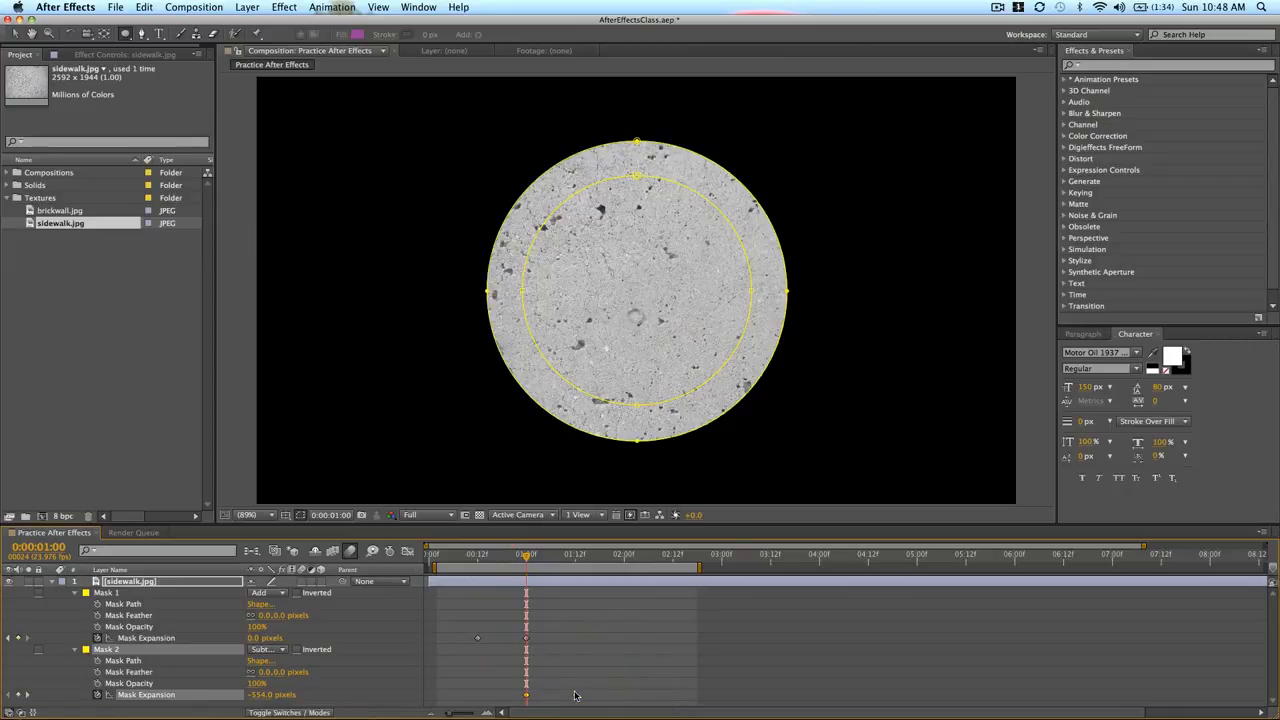
key(space)
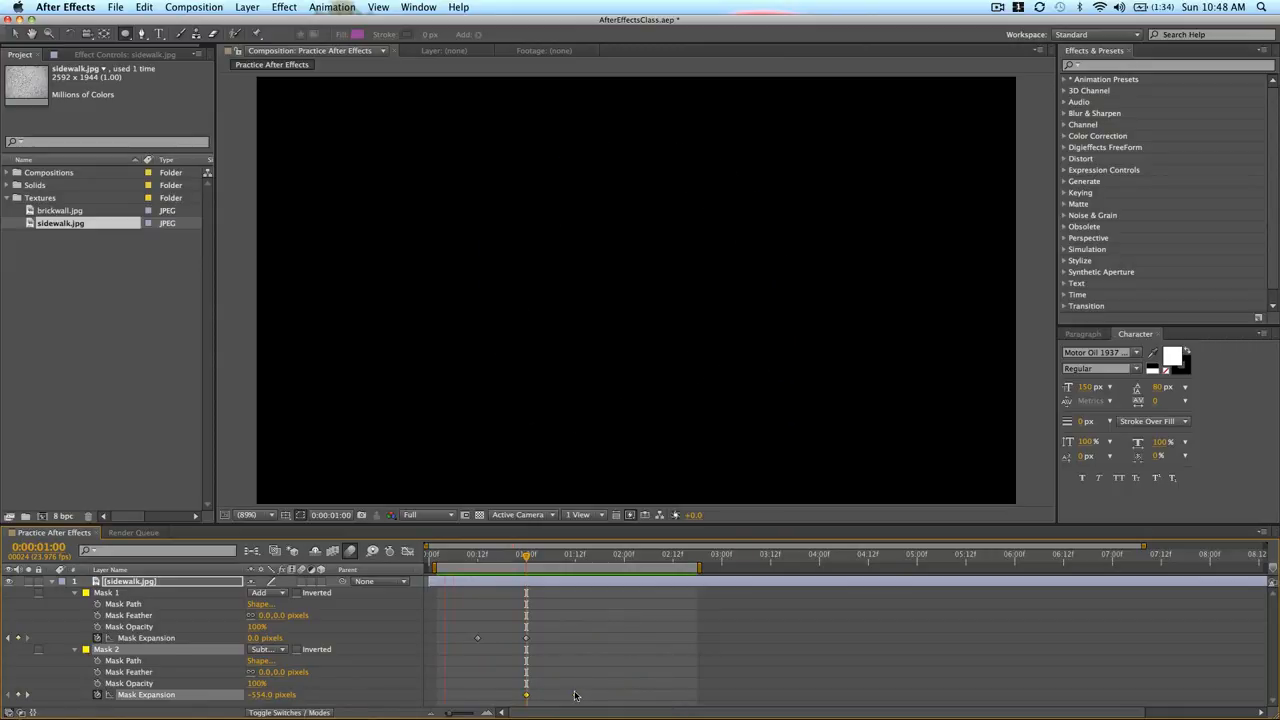
key(space)
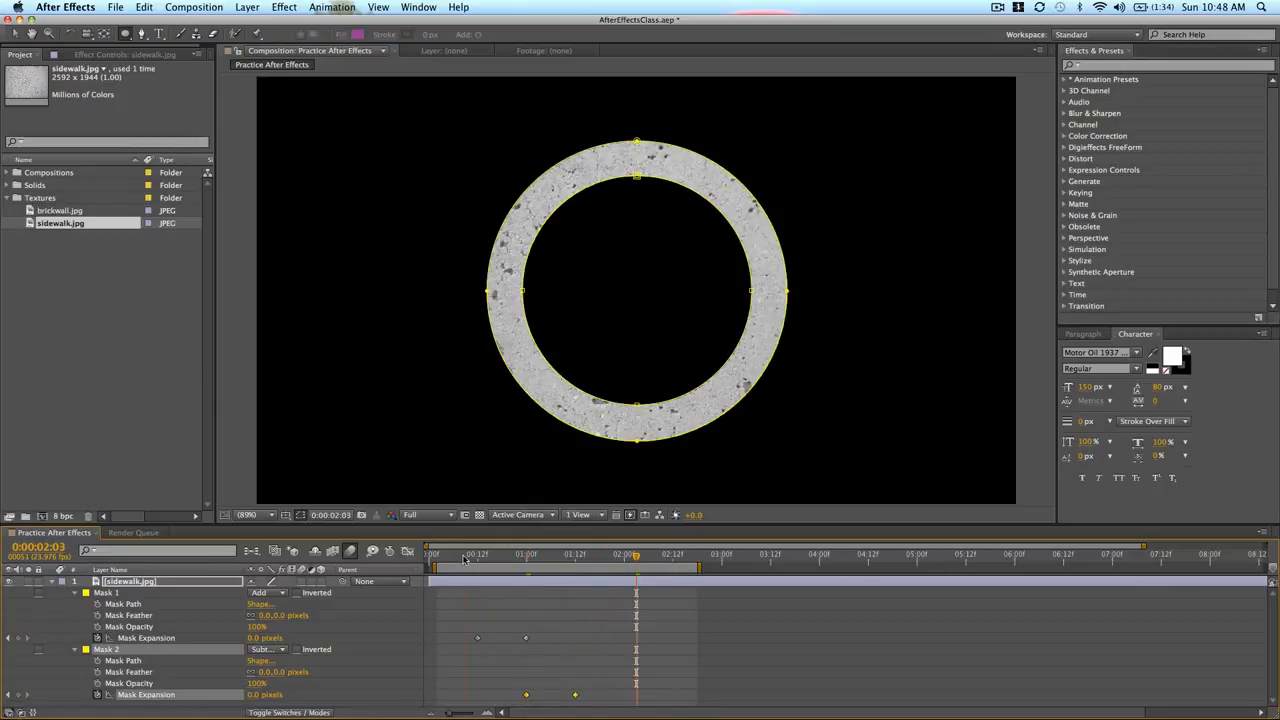
Step: Set Mask 2's expansion to 179 pixels on its keyframe at 0:00:01:12
click(503, 557)
drag(503, 561, 526, 557)
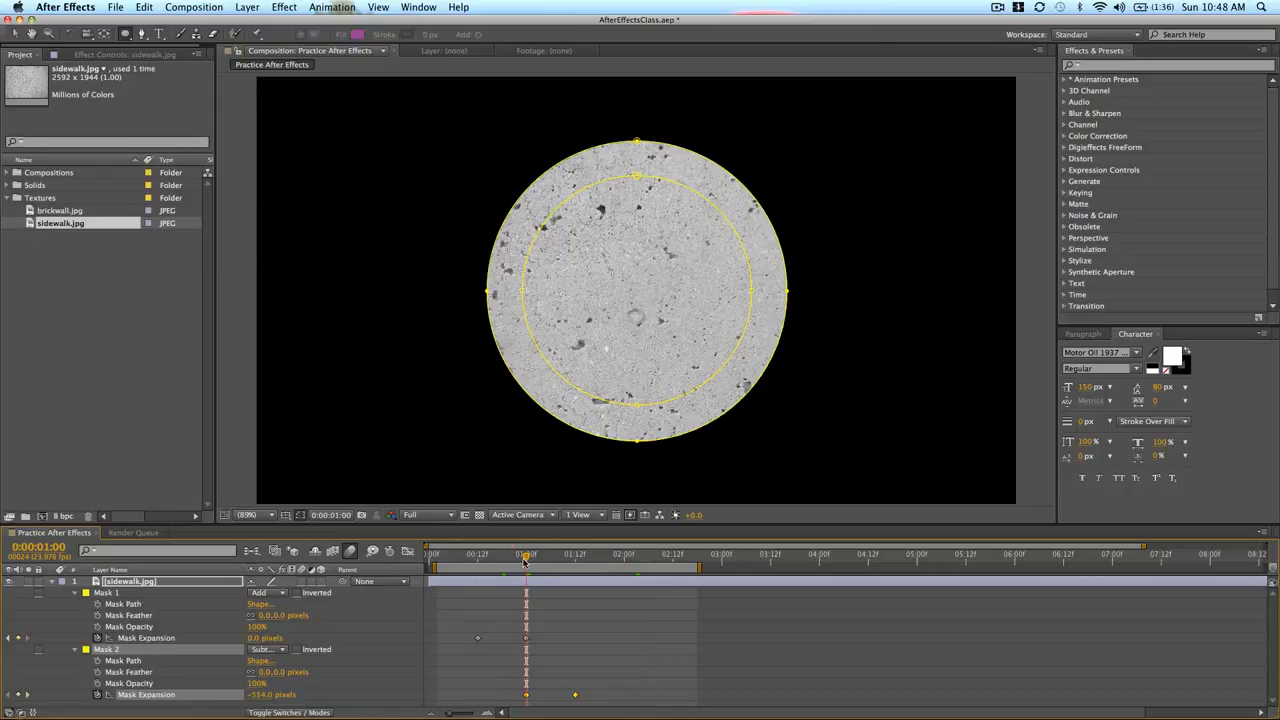
drag(524, 562, 571, 562)
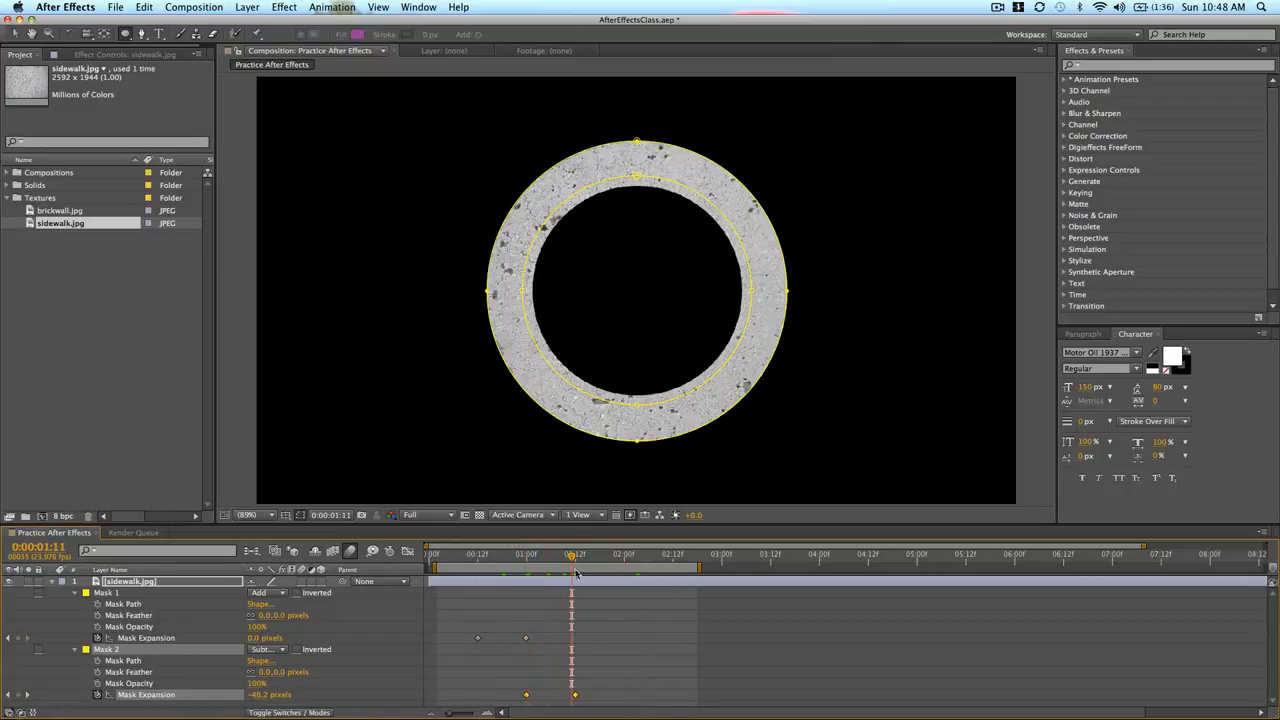
drag(571, 560, 576, 560)
click(608, 650)
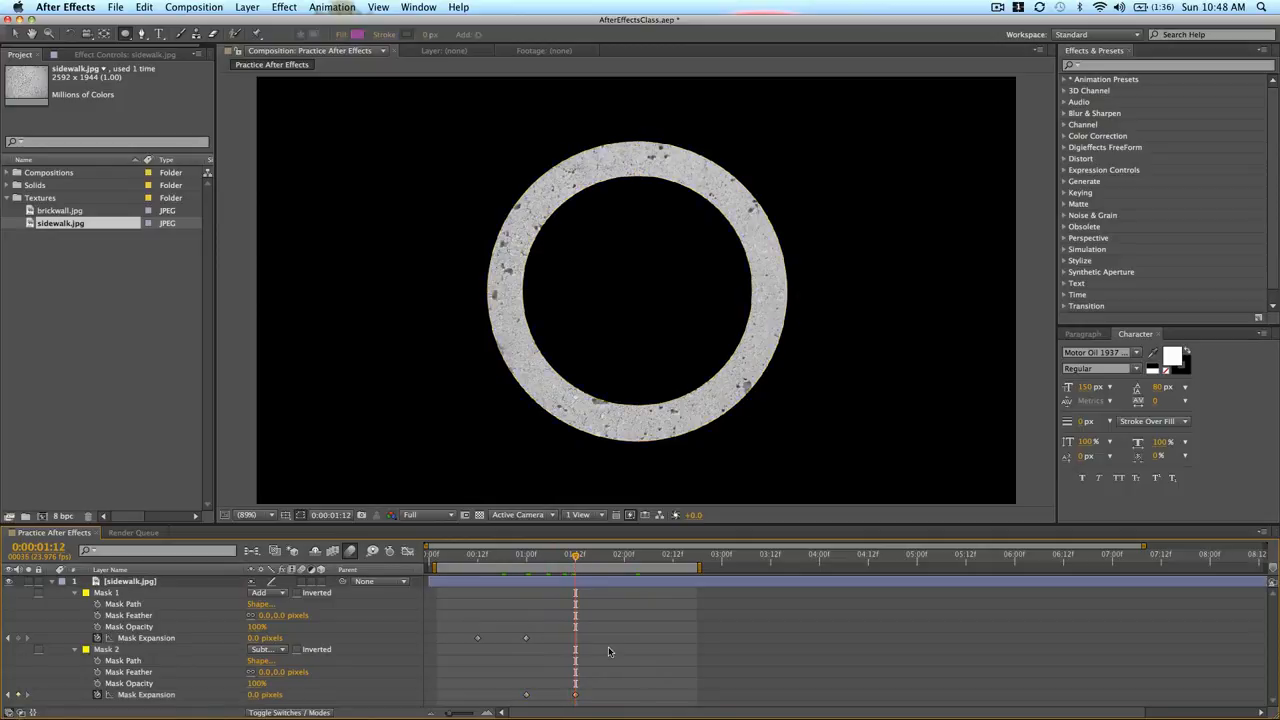
click(252, 696)
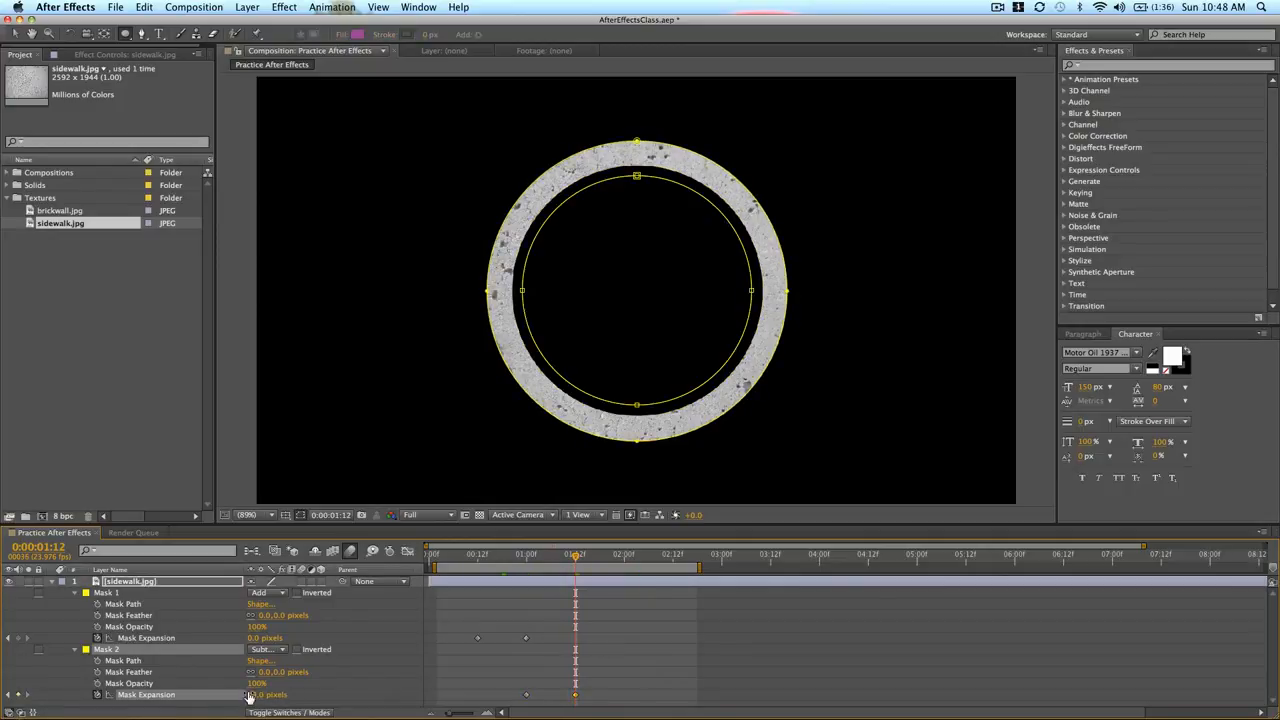
mouse_move(285, 694)
mouse_down()
mouse_move(250, 703)
mouse_move(330, 693)
mouse_move(273, 700)
mouse_up()
click(633, 665)
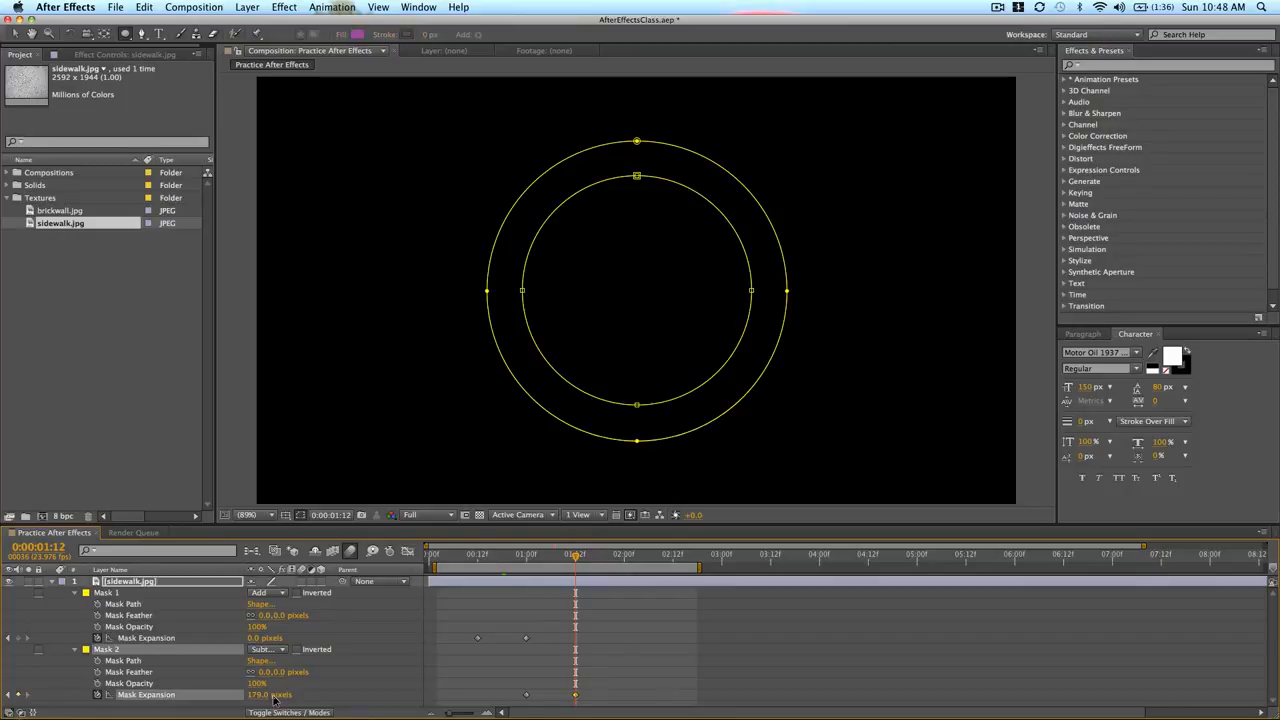
Step: Preview the animation and move Mask 2's last expansion keyframe to 0:00:01:07
click(652, 649)
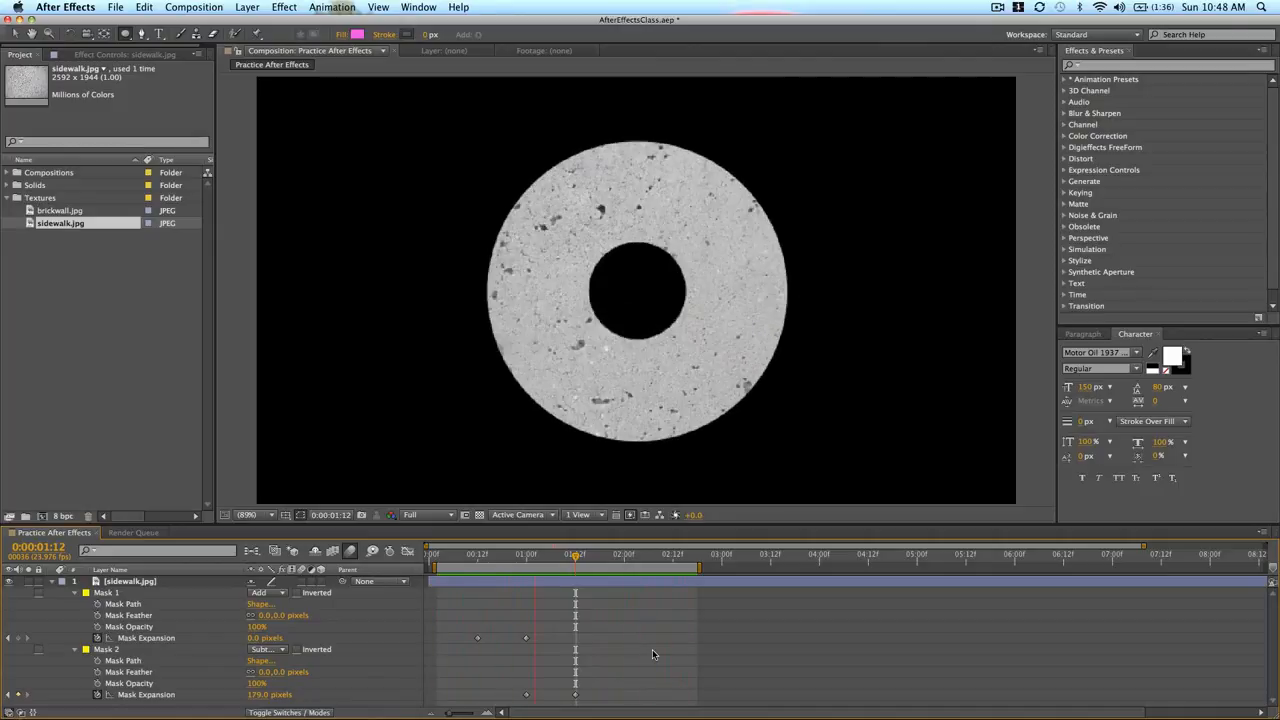
key(space)
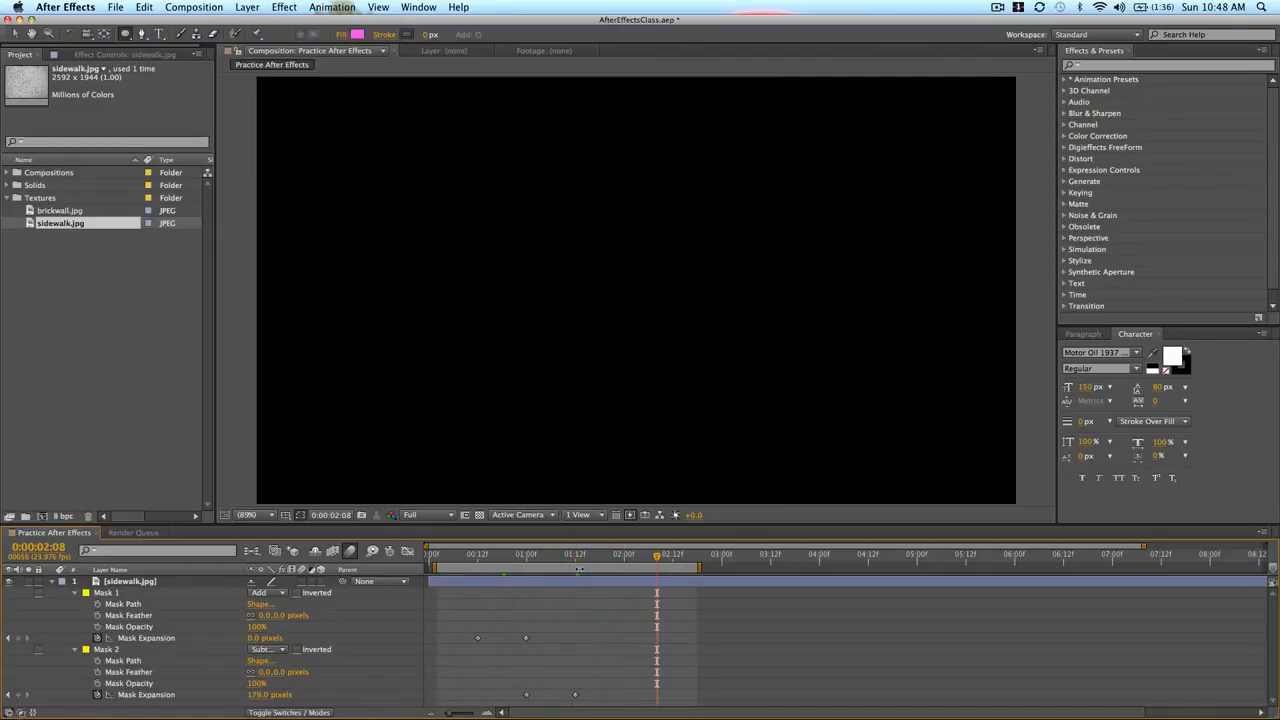
click(577, 560)
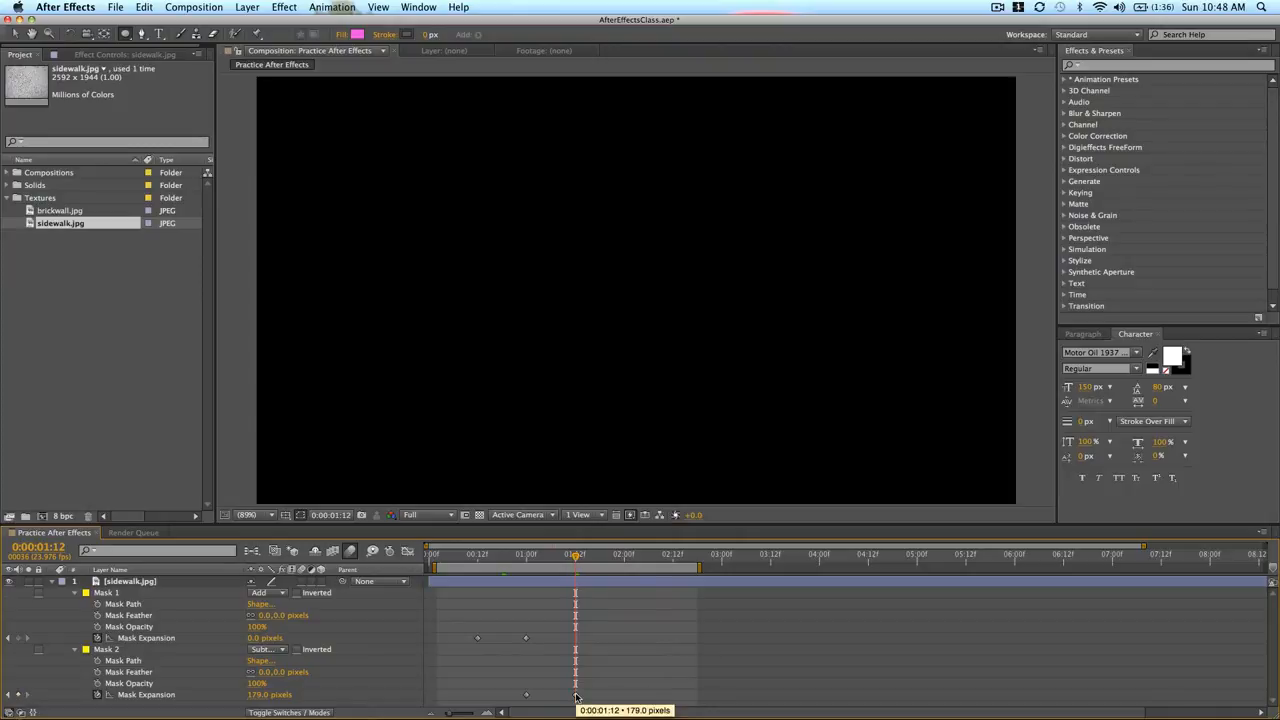
drag(575, 697, 555, 699)
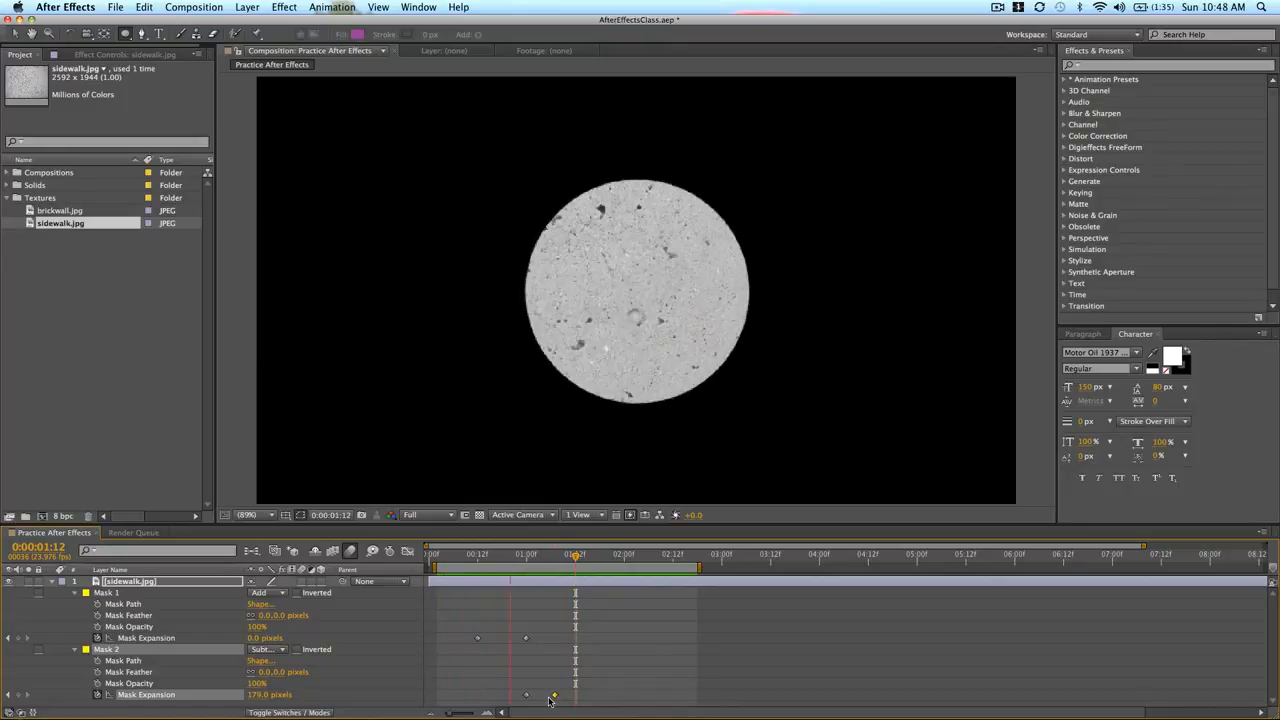
Step: Apply Easy Ease to the expansion keyframes of both masks at 0:00:01:00 and preview the animation
drag(513, 621, 528, 697)
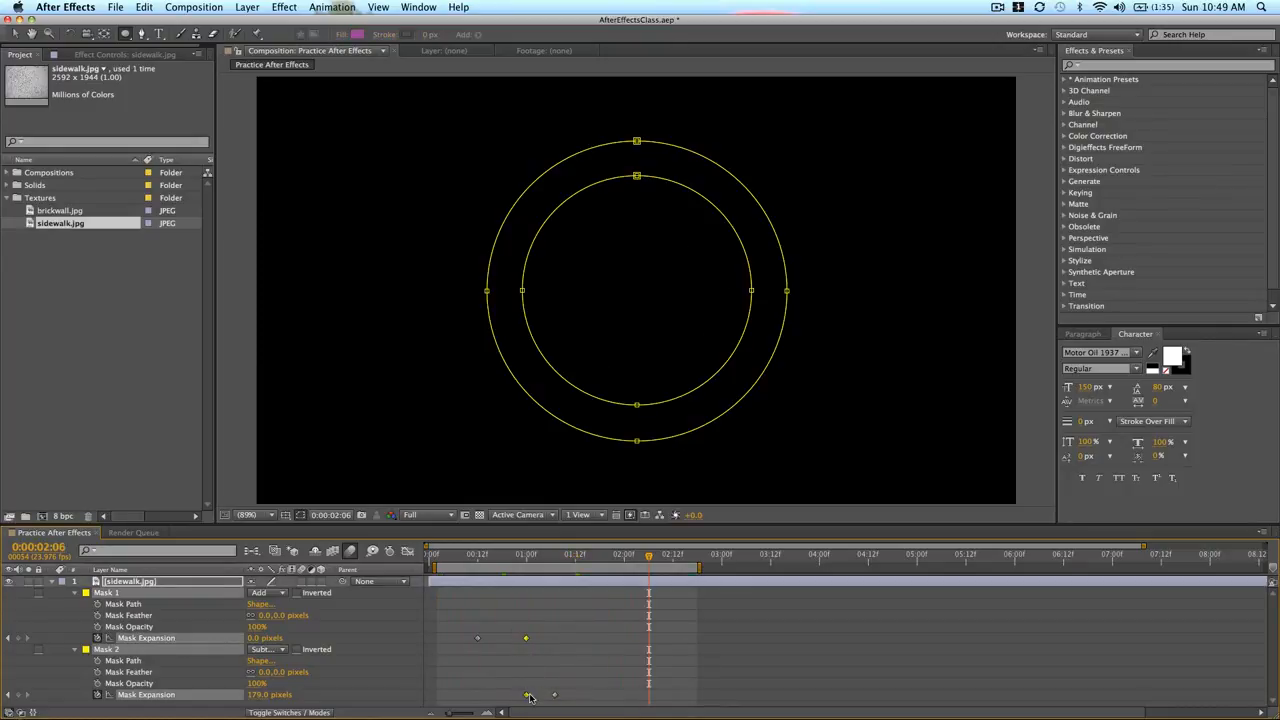
right_click(528, 697)
mouse_move(590, 719)
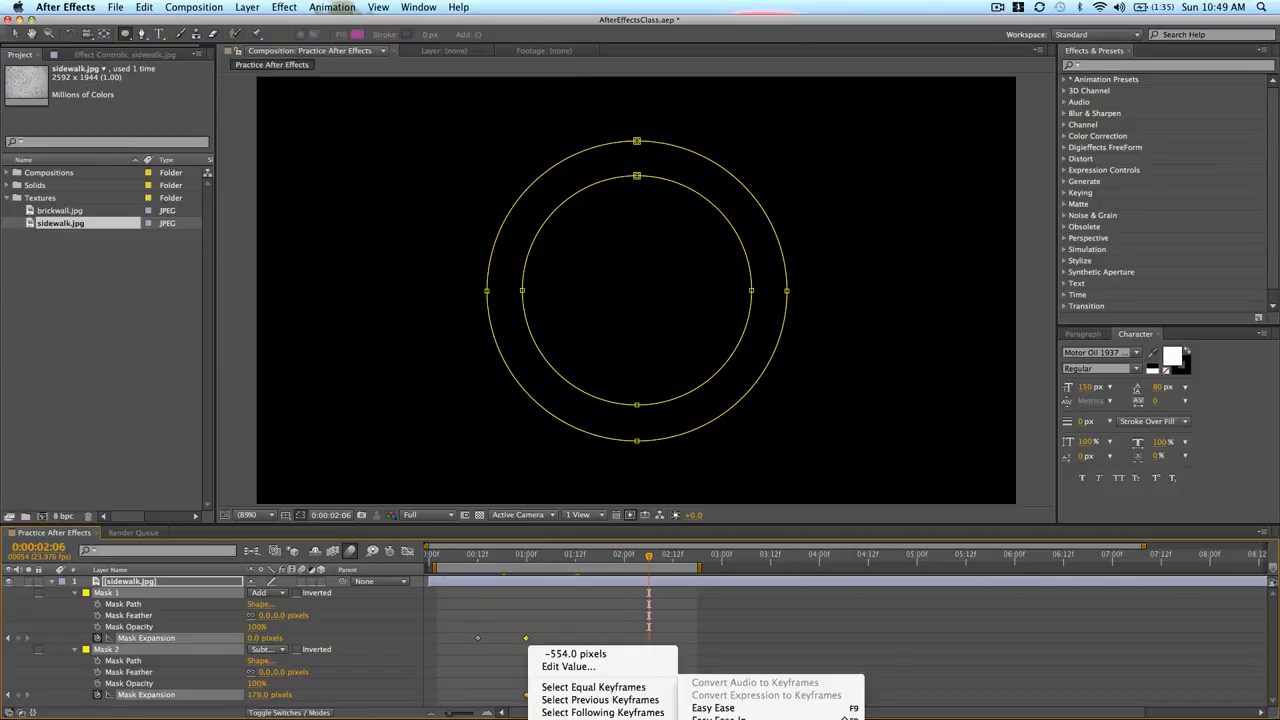
click(715, 707)
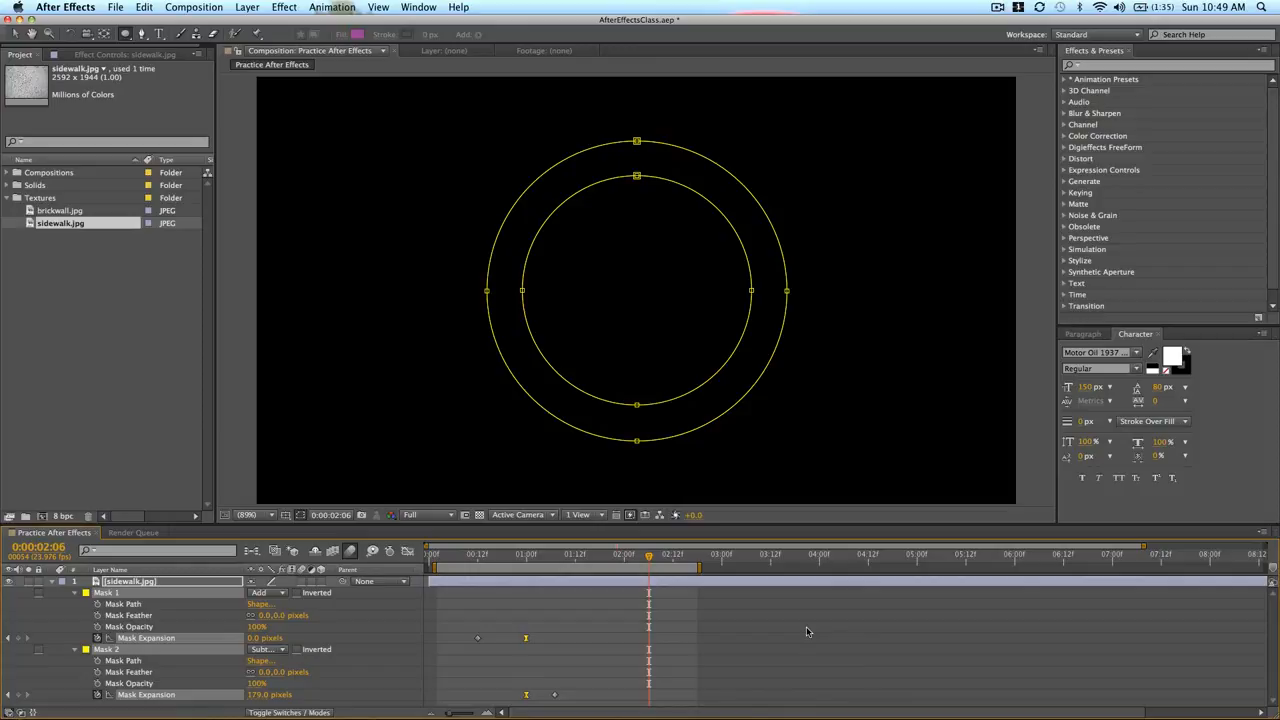
key(space)
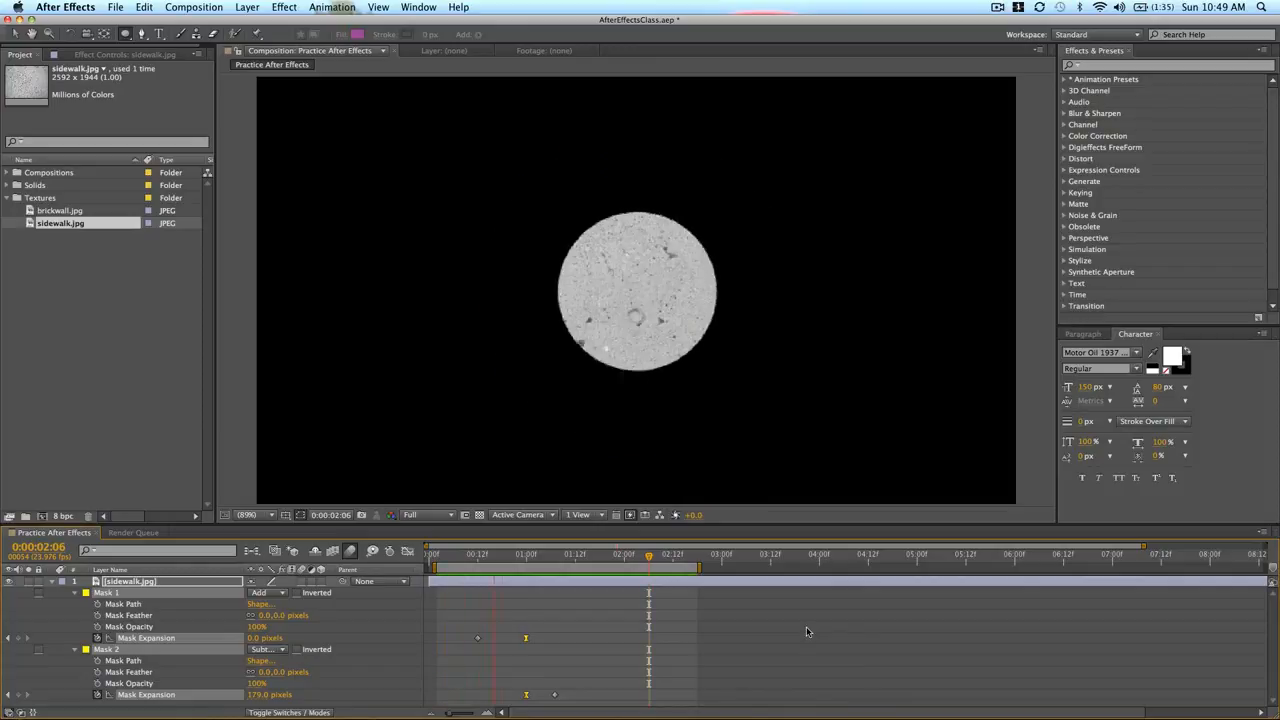
key(space)
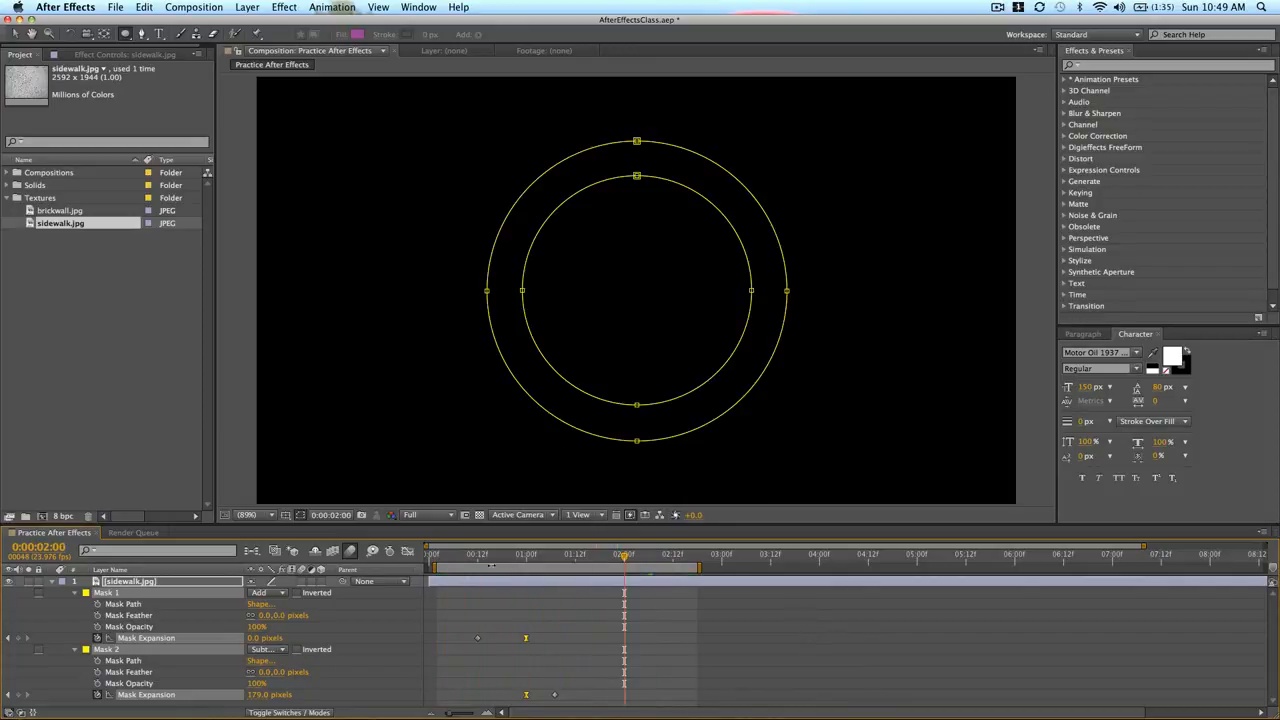
Step: Duplicate the sidewalk.jpg layer and reveal the keyframed mask properties of both copies
click(554, 560)
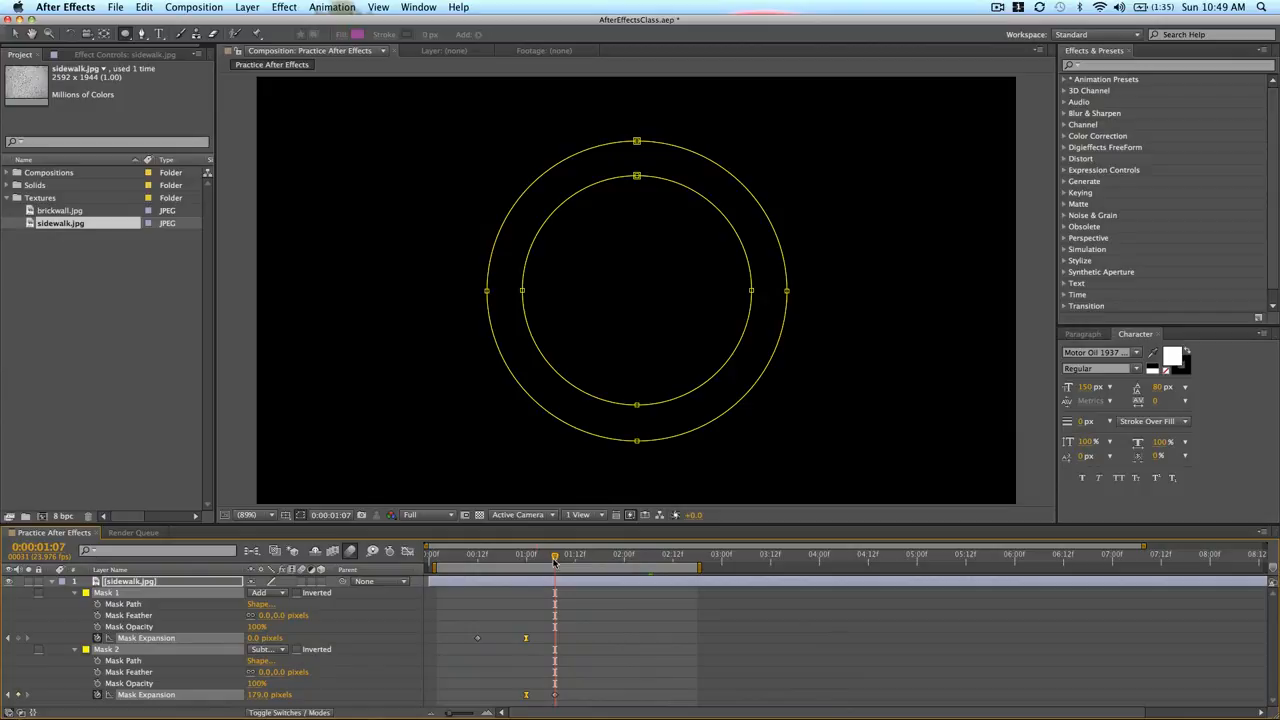
click(52, 581)
click(562, 579)
key(super+d)
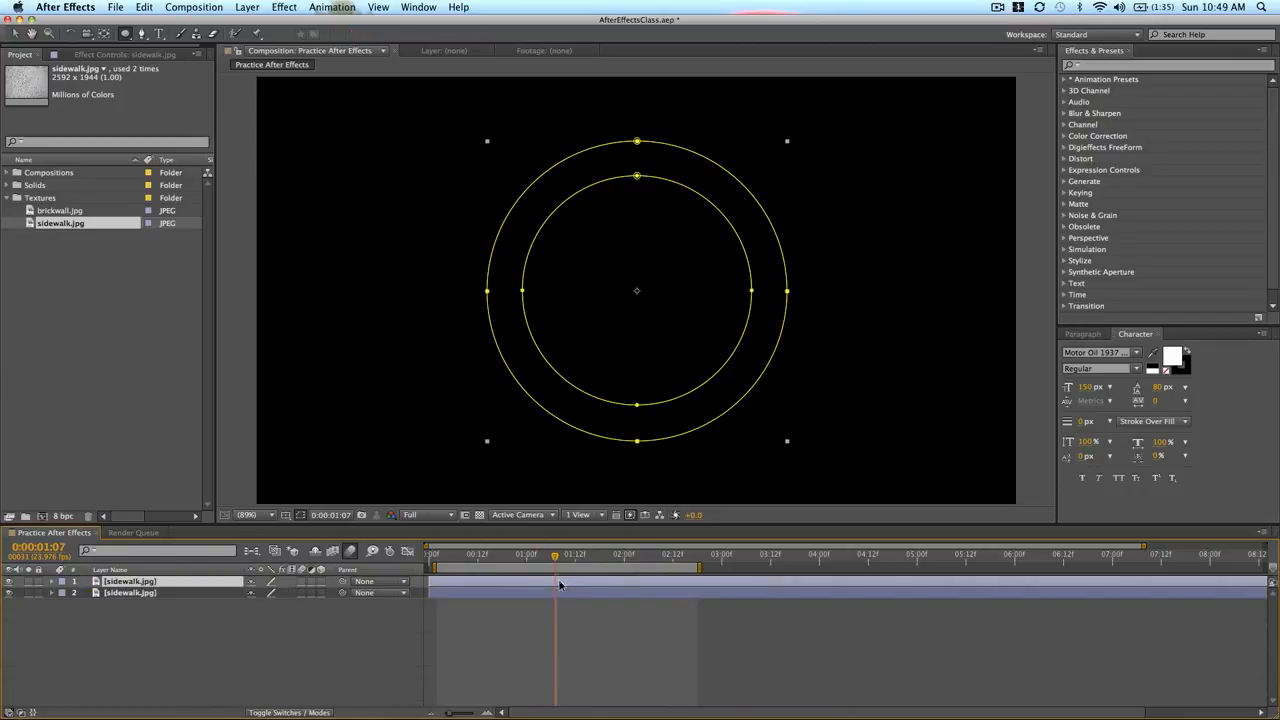
shift+click(559, 590)
key(u)
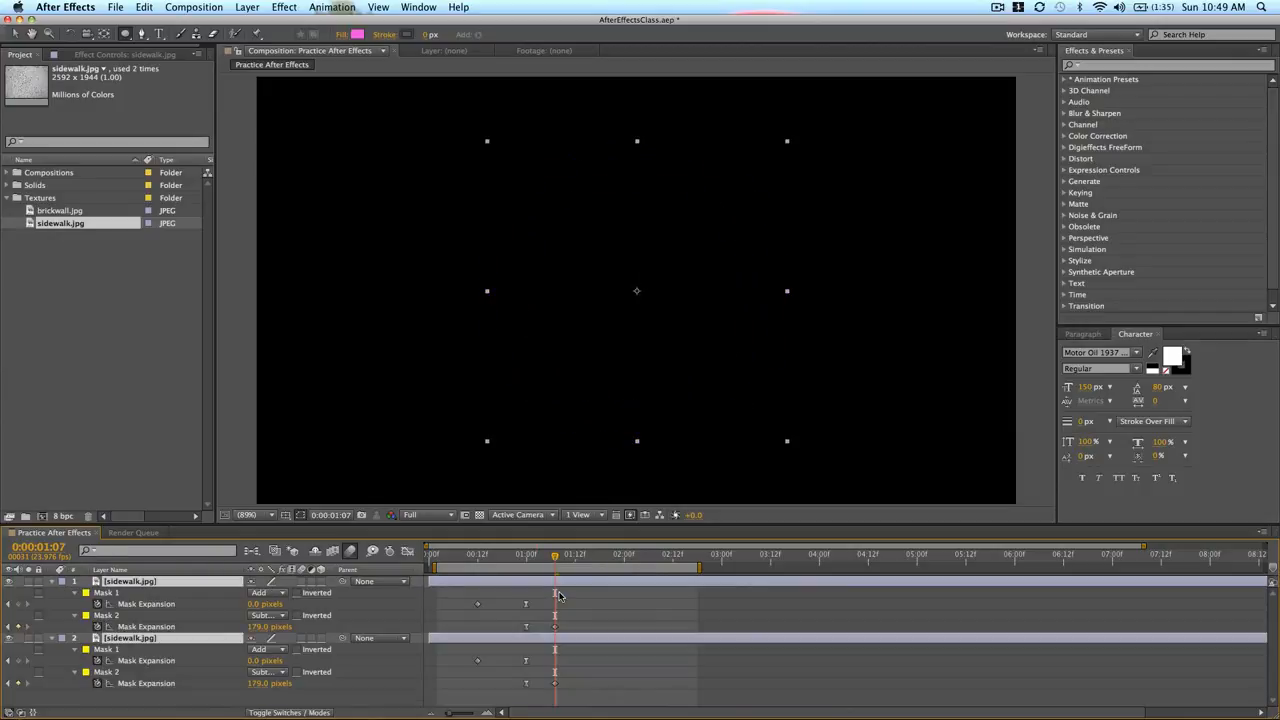
key(u)
key(u)
Step: Shift the lower sidewalk.jpg layer in time so its first Mask 1 expansion keyframe falls at 0:00:01:04
click(576, 636)
drag(519, 641, 567, 641)
mouse_move(555, 554)
mouse_down()
mouse_move(492, 558)
mouse_move(543, 565)
mouse_up()
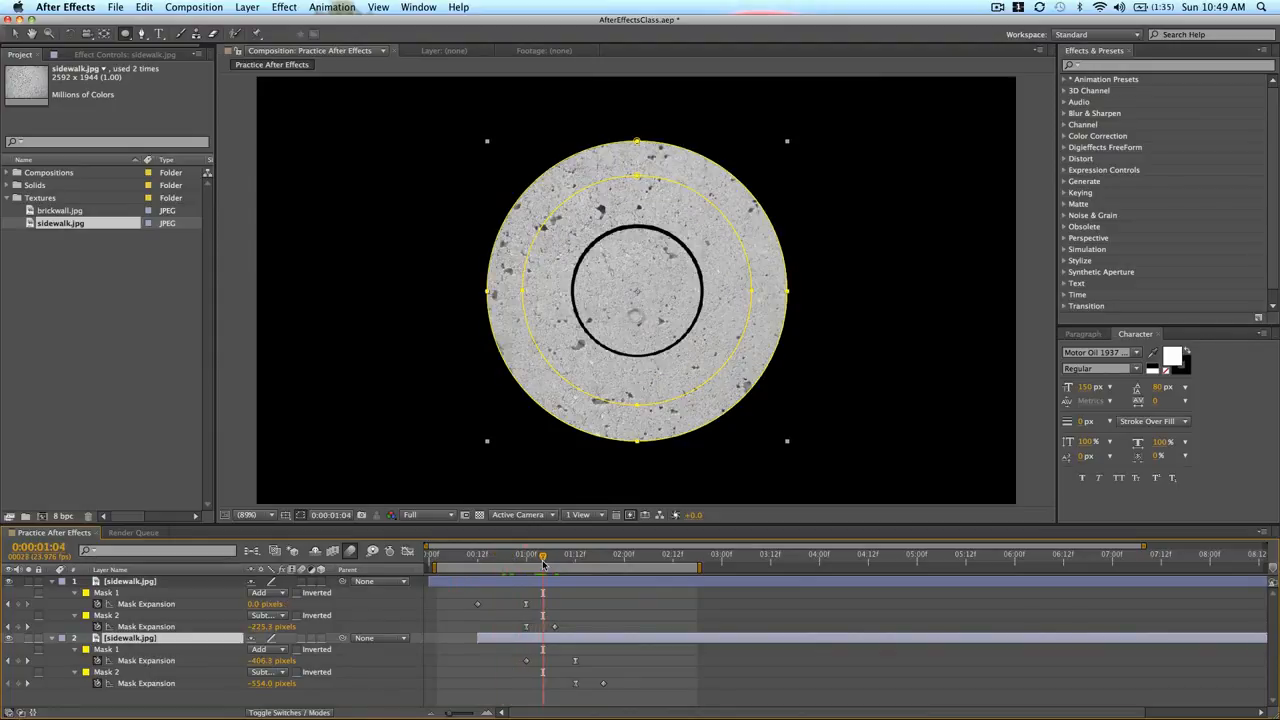
drag(571, 639, 584, 639)
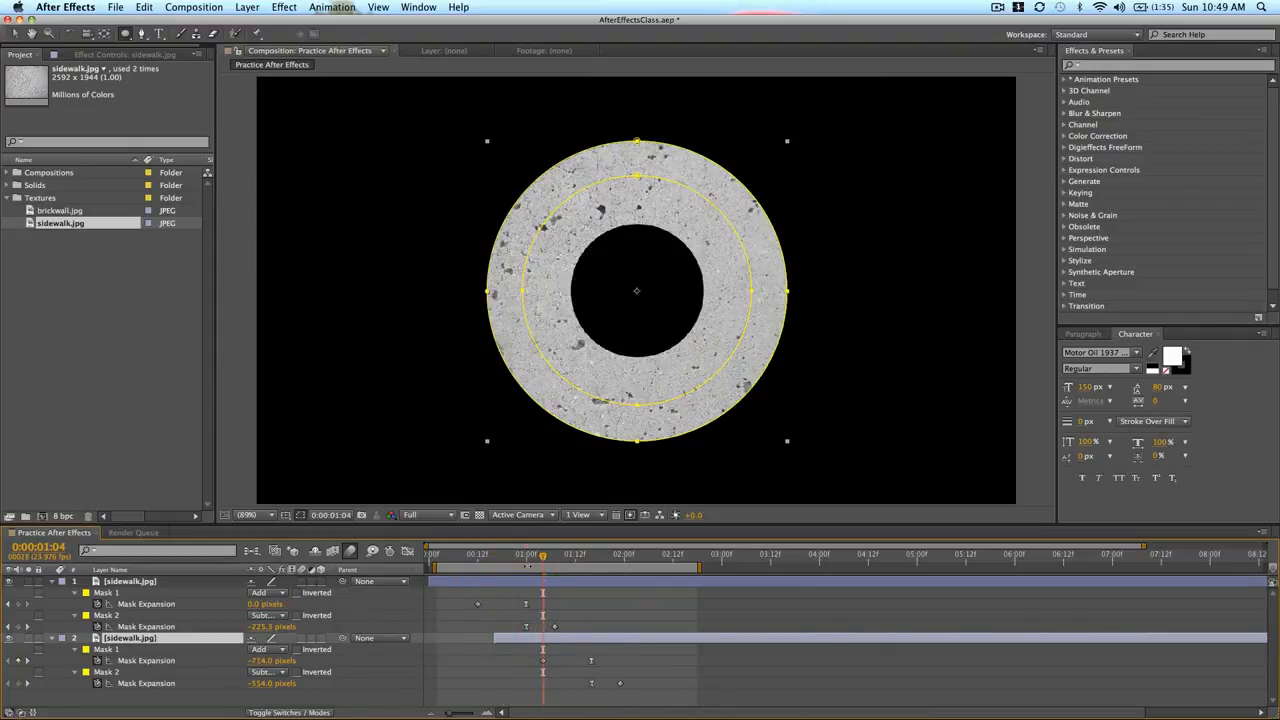
drag(543, 556, 553, 562)
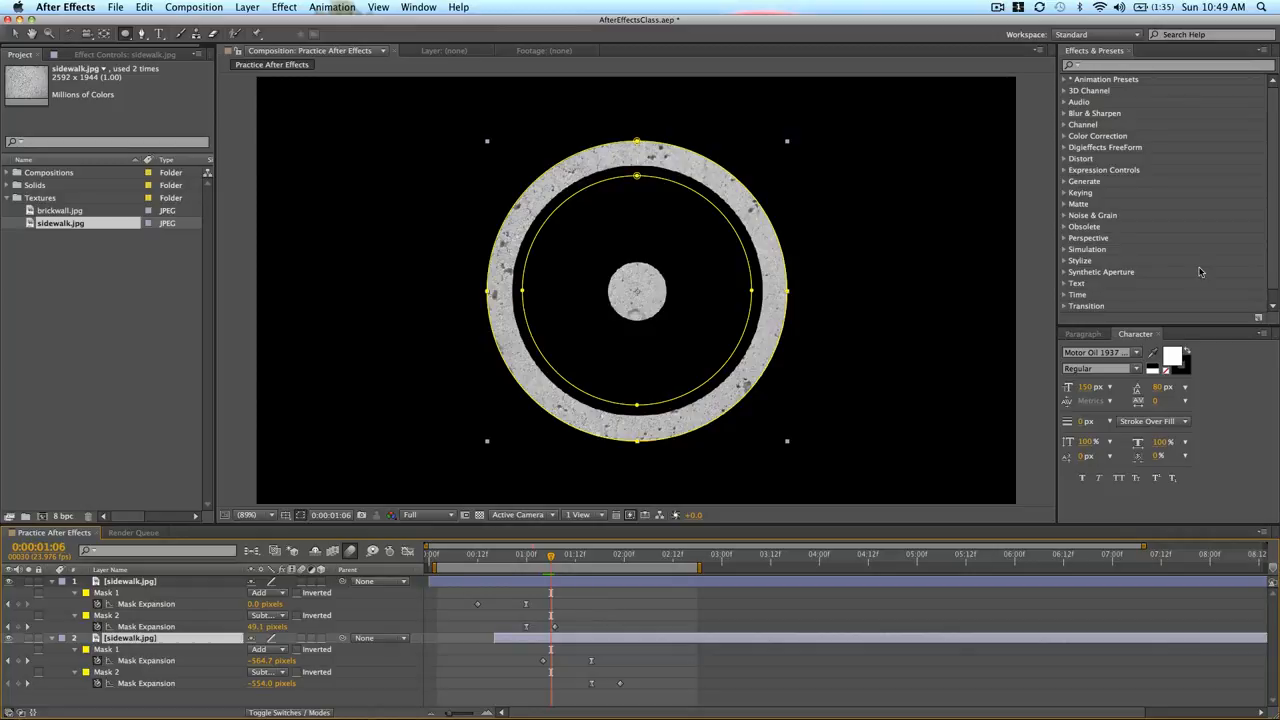
Step: Search the effects for "hue" and apply Hue/Saturation to the lower sidewalk.jpg layer
click(1112, 64)
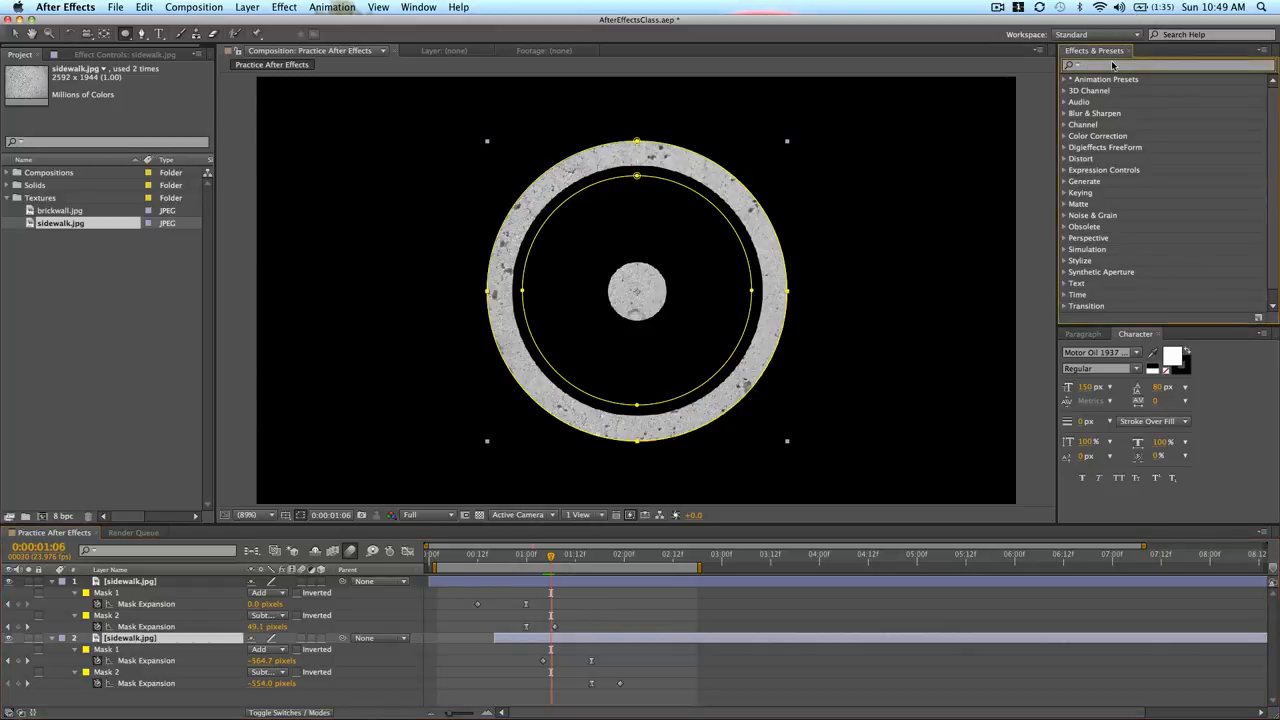
text(hue)
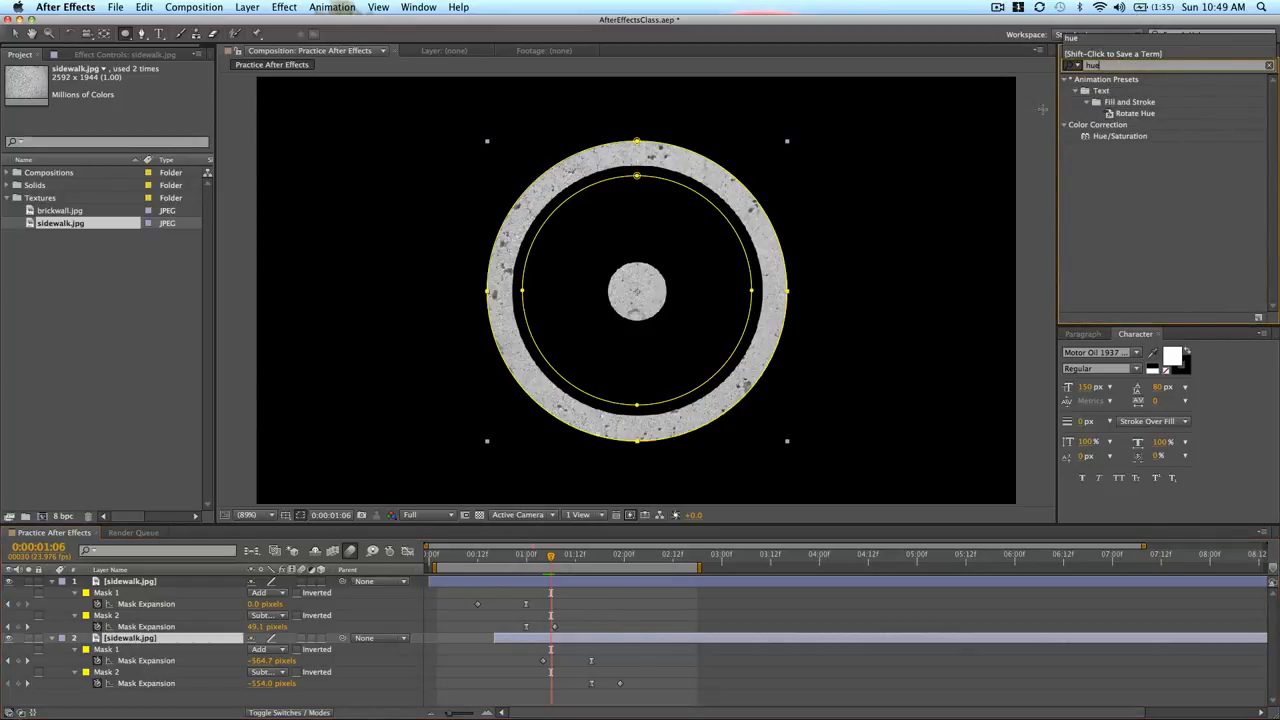
drag(1118, 136, 580, 646)
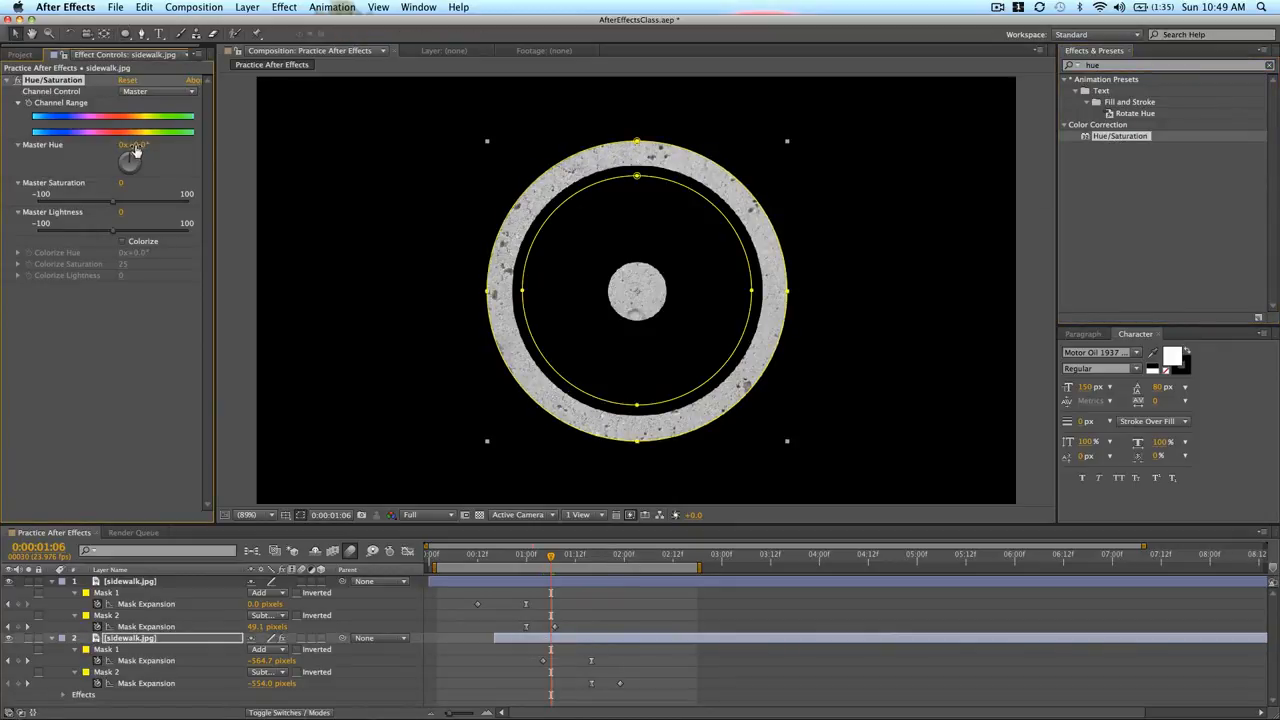
Step: Set the effect's Master Hue to 95°, Master Saturation to -47 and Master Lightness to -54
drag(137, 149, 177, 150)
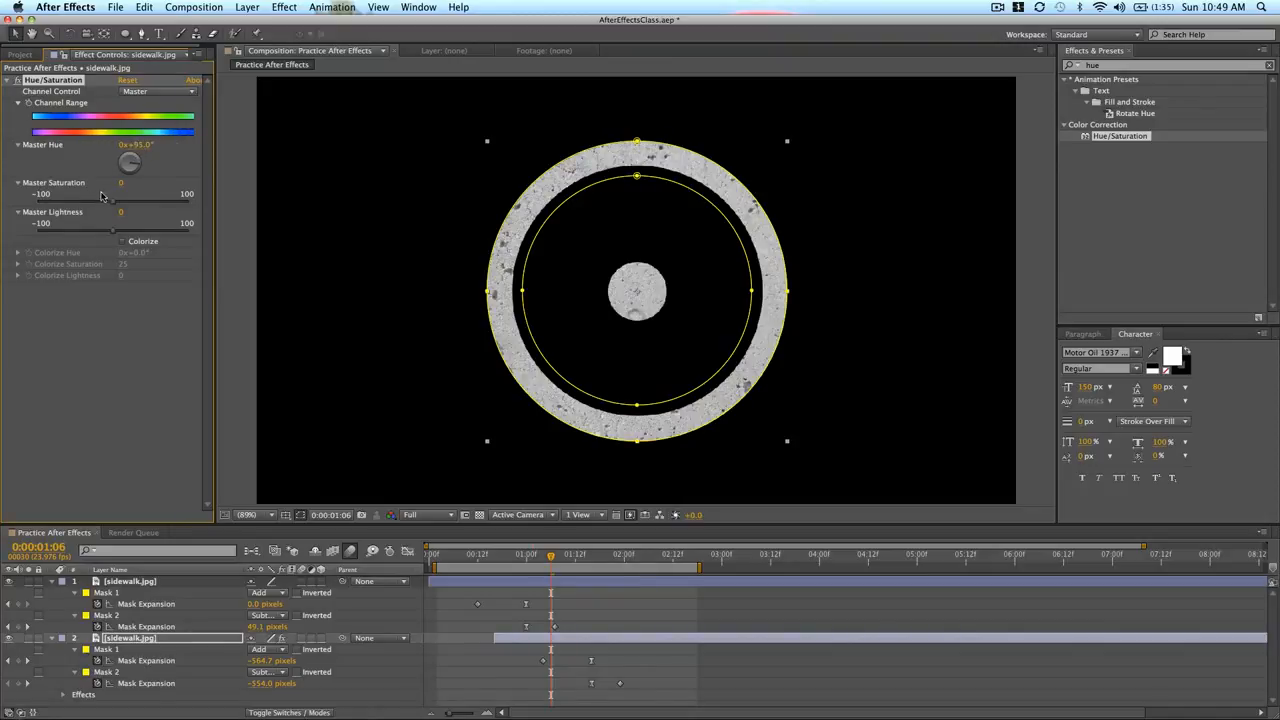
drag(114, 206, 78, 236)
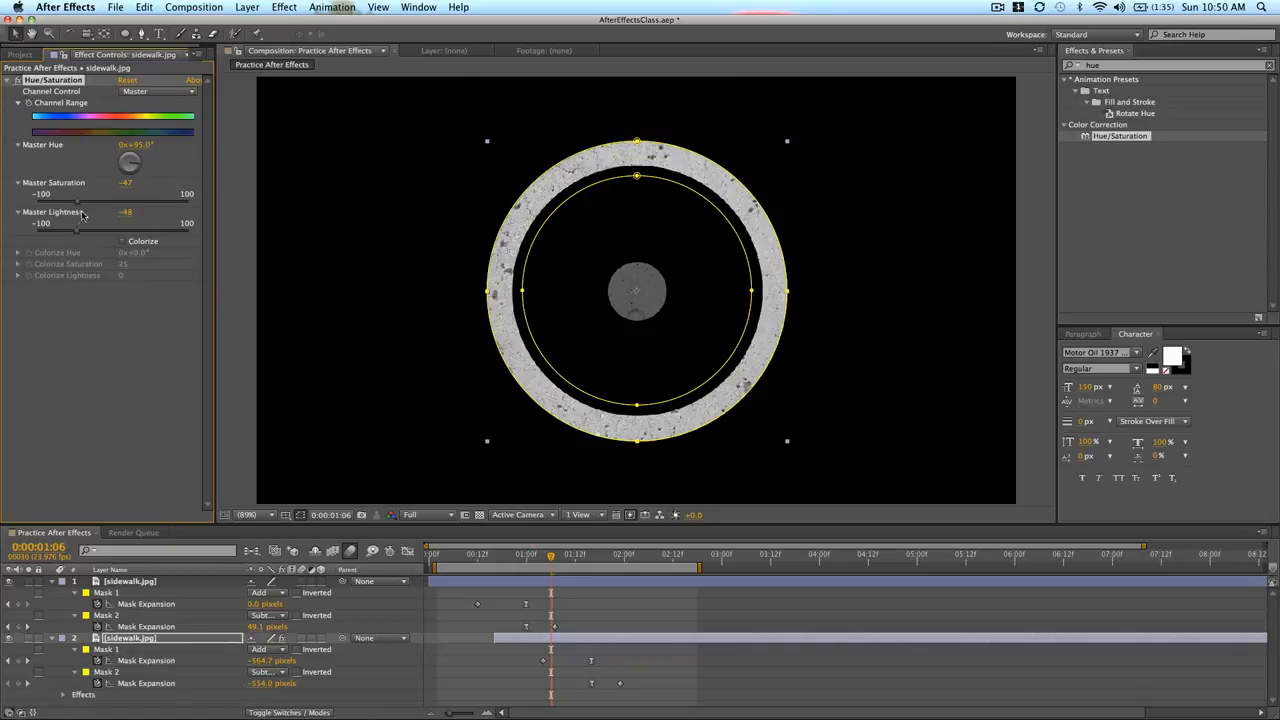
drag(79, 236, 74, 236)
Step: Colorize the lower layer blue with hue 218°, saturation 100 and lightness -61, and preview the animation
click(123, 242)
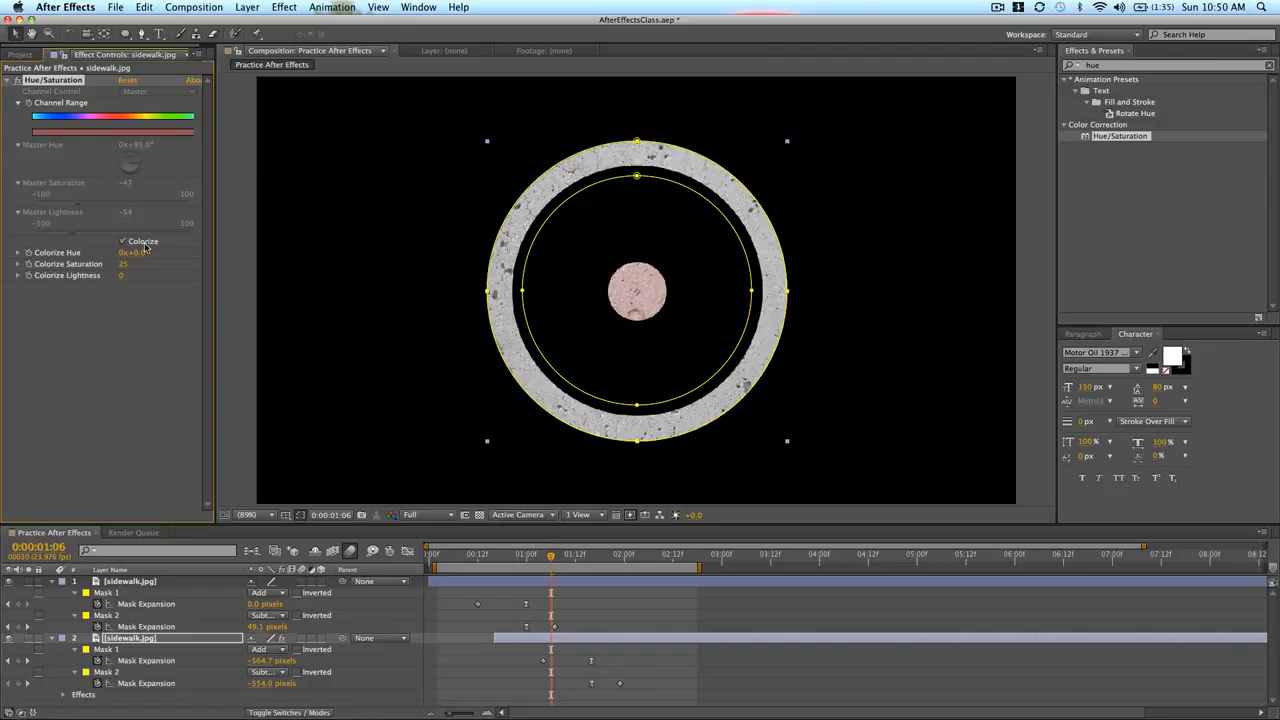
drag(145, 255, 120, 262)
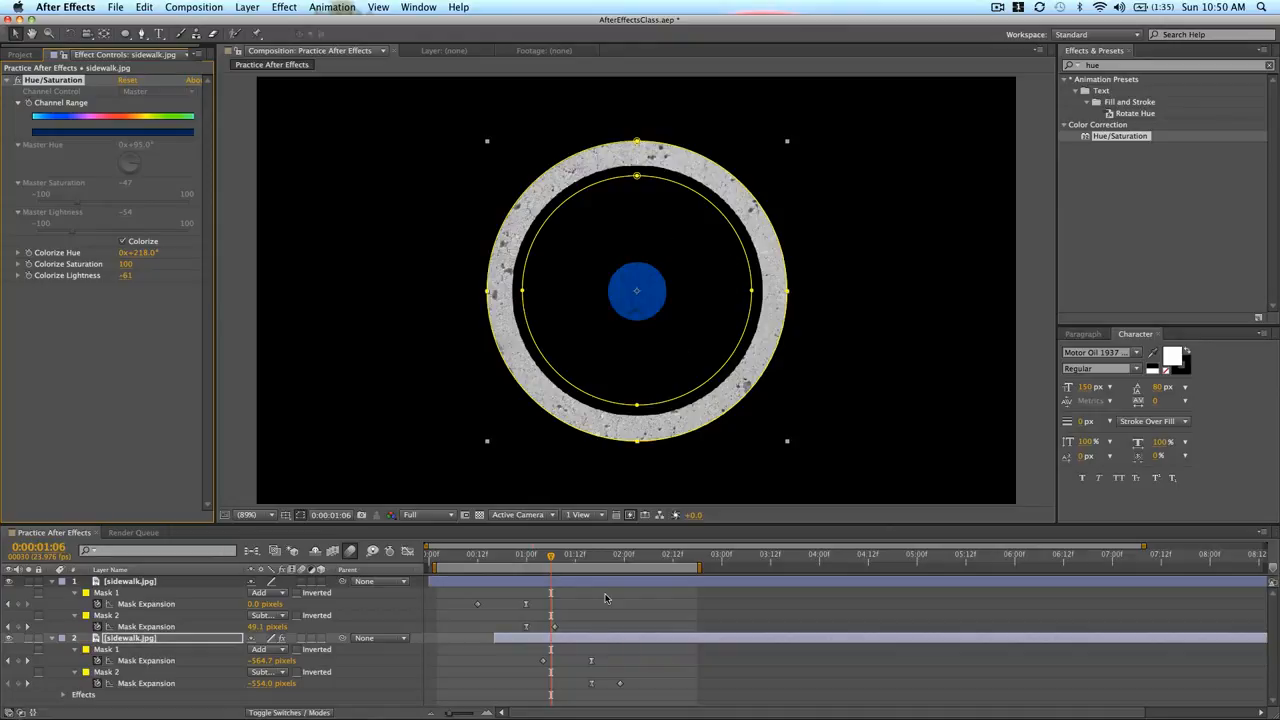
key(space)
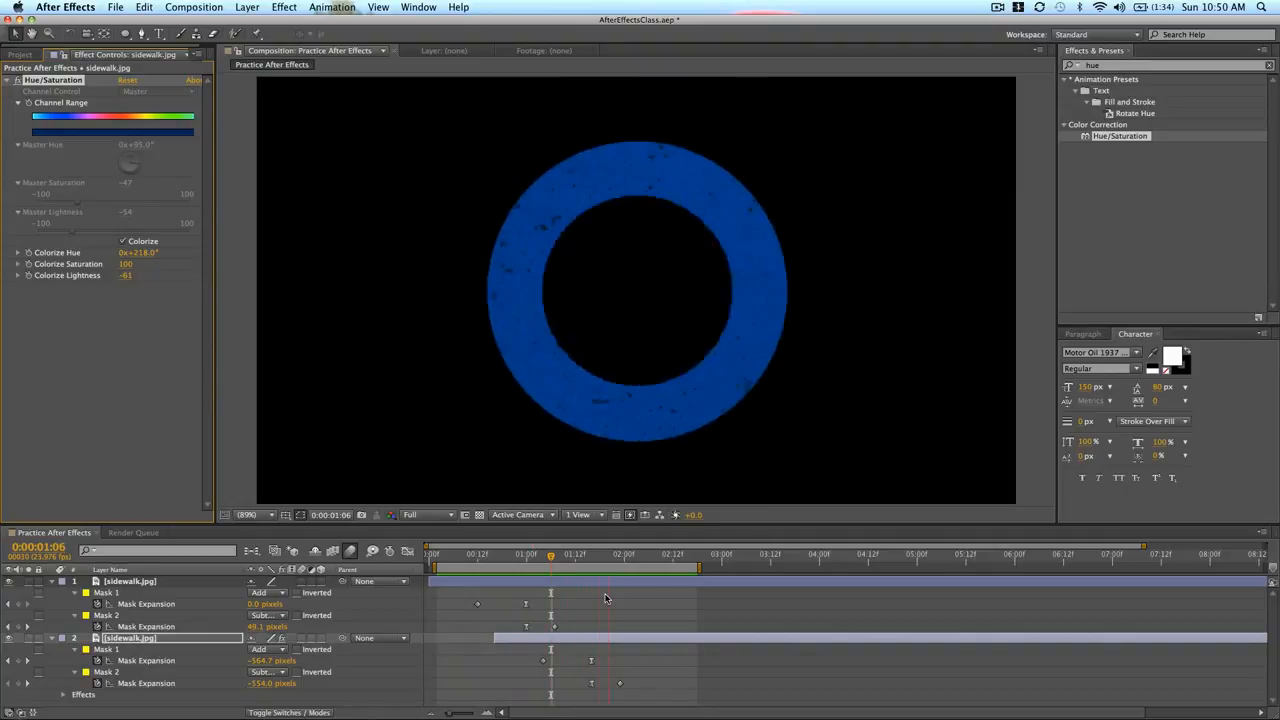
Step: Shift the blue sidewalk.jpg layer earlier so its first Mask 1 keyframe falls at 0:00:01:01, and preview the timing
click(536, 558)
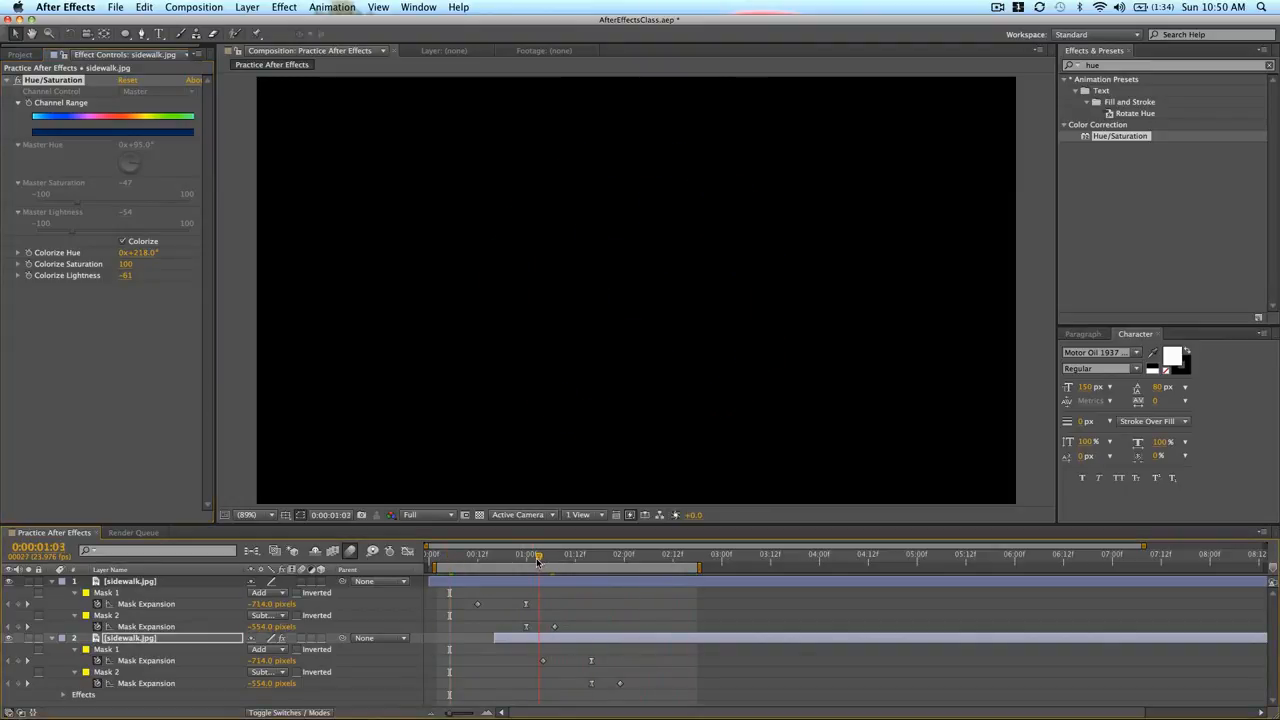
drag(577, 641, 566, 642)
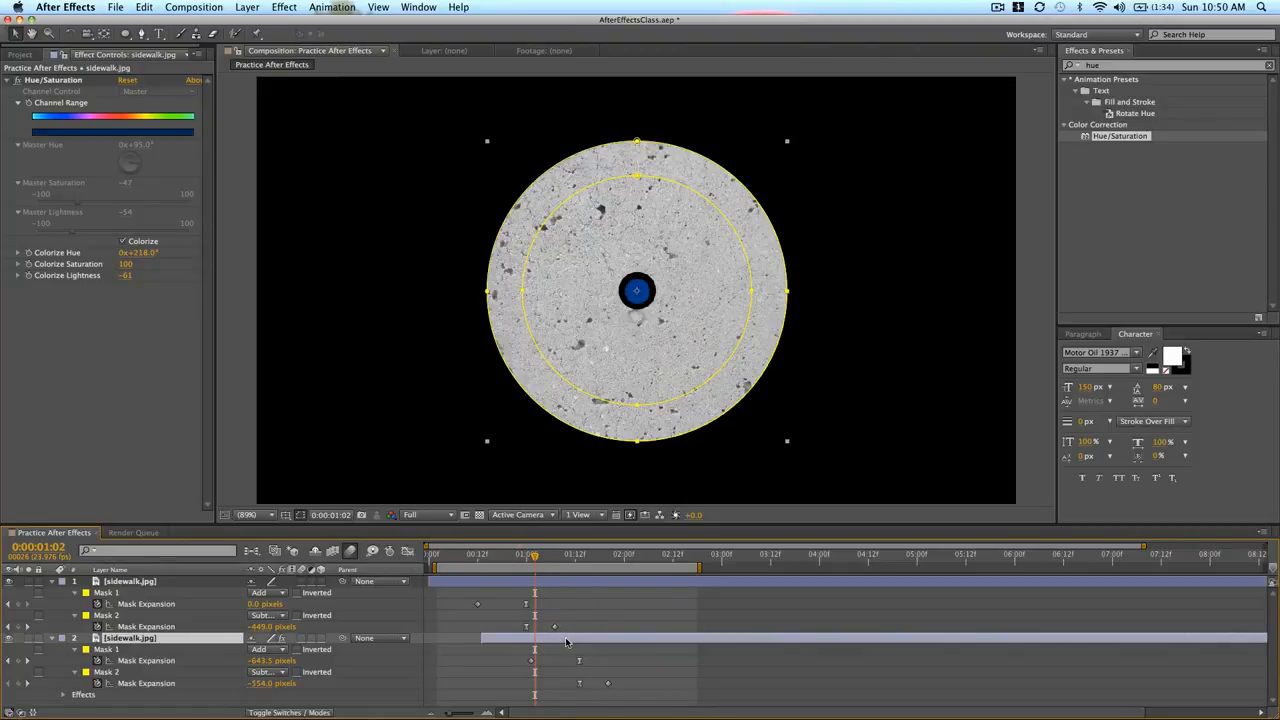
key(space)
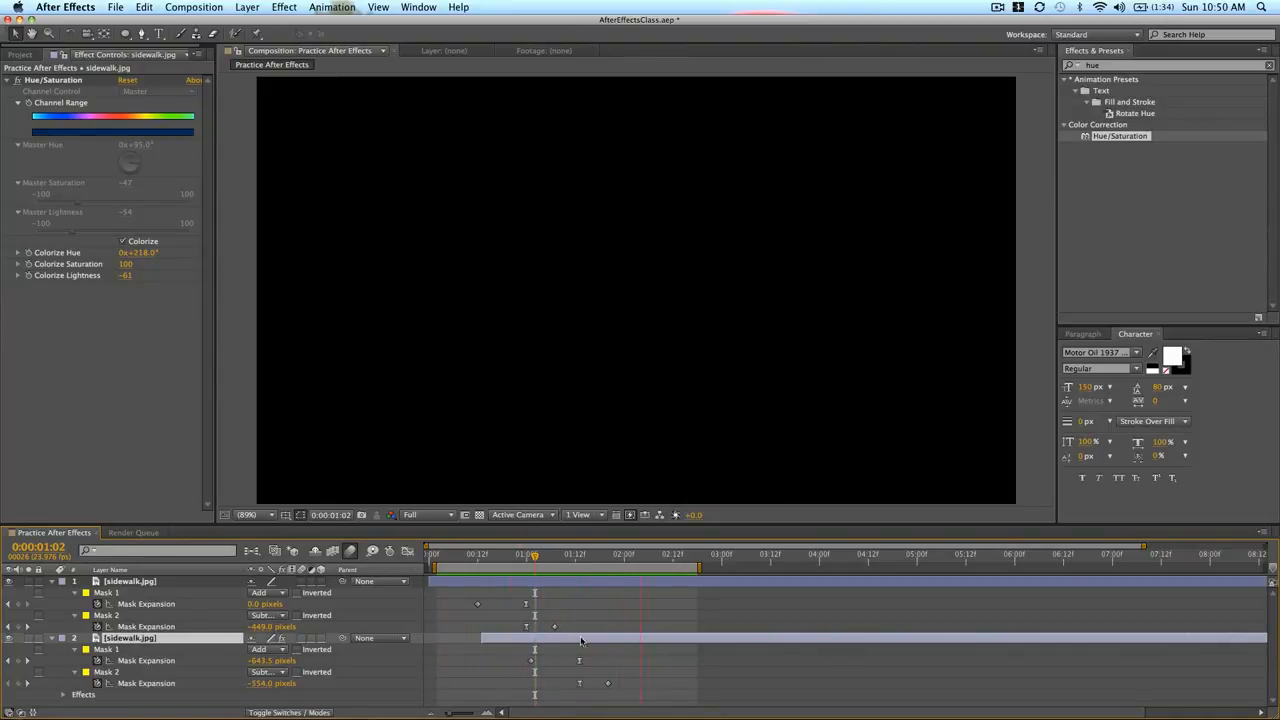
key(space)
Step: Move the blue sidewalk.jpg layer above the grey one in the layer stack and preview the animation
drag(530, 558, 579, 558)
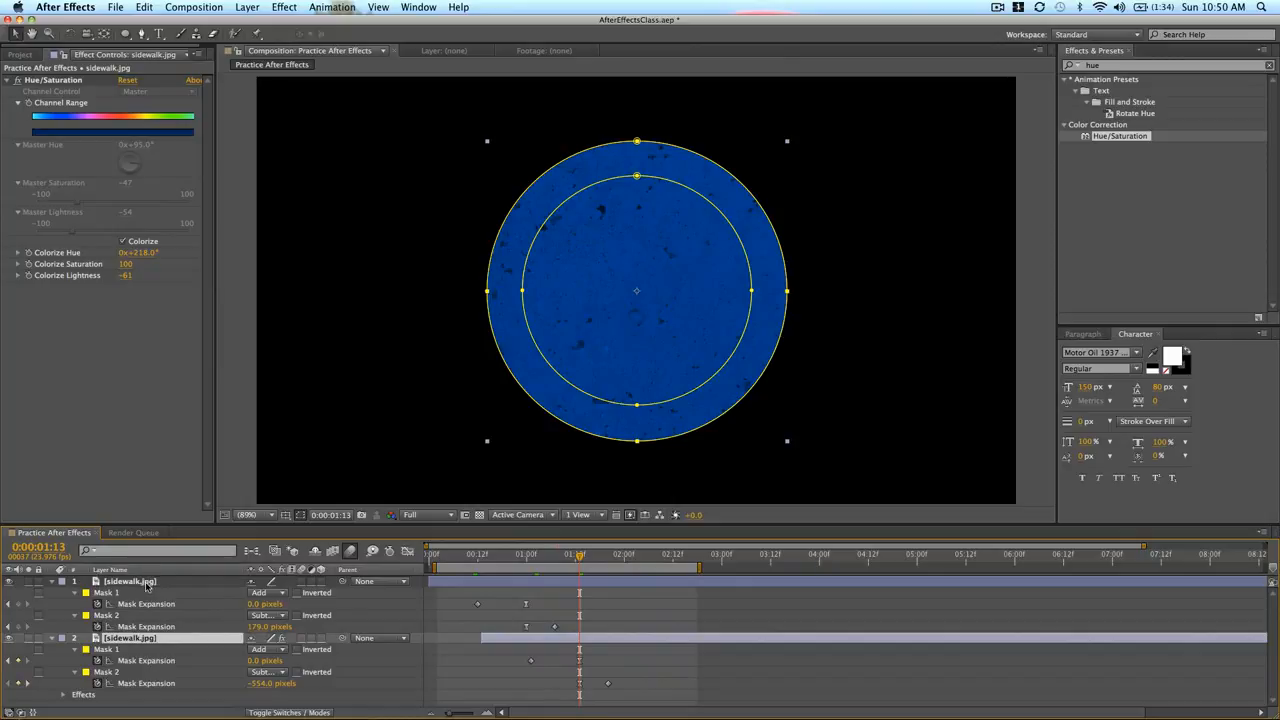
drag(128, 638, 139, 585)
click(670, 622)
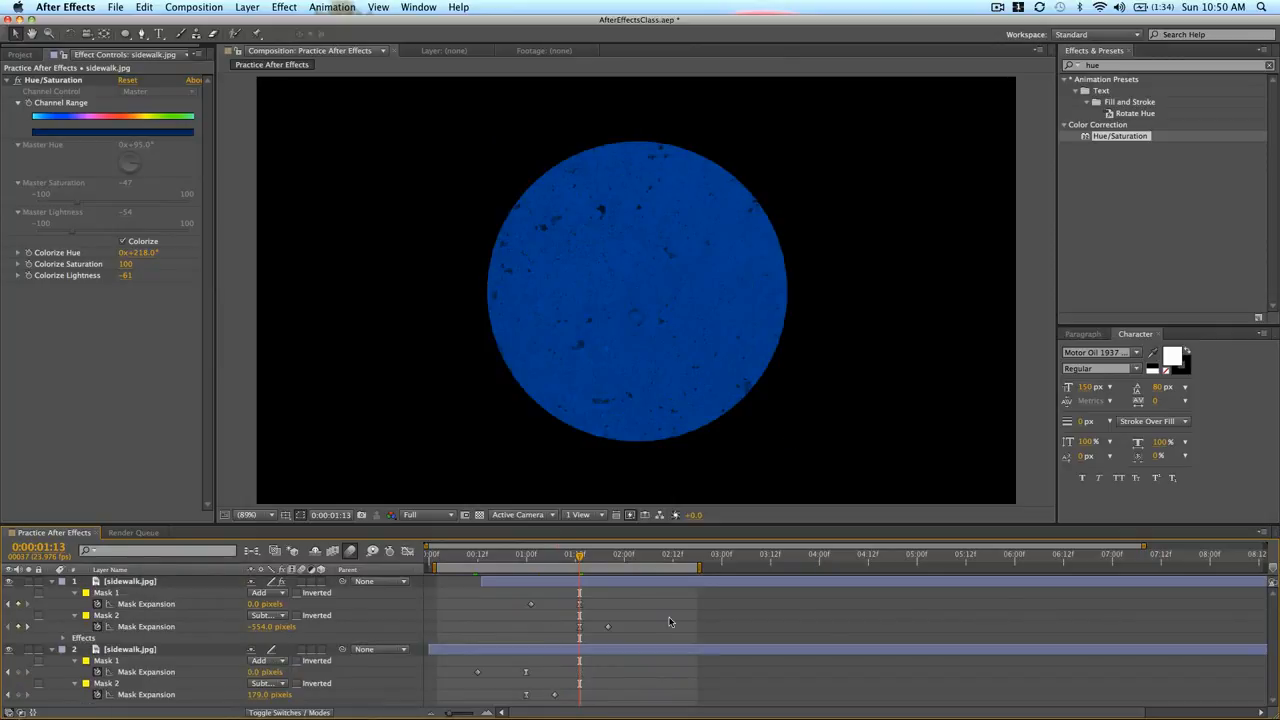
key(space)
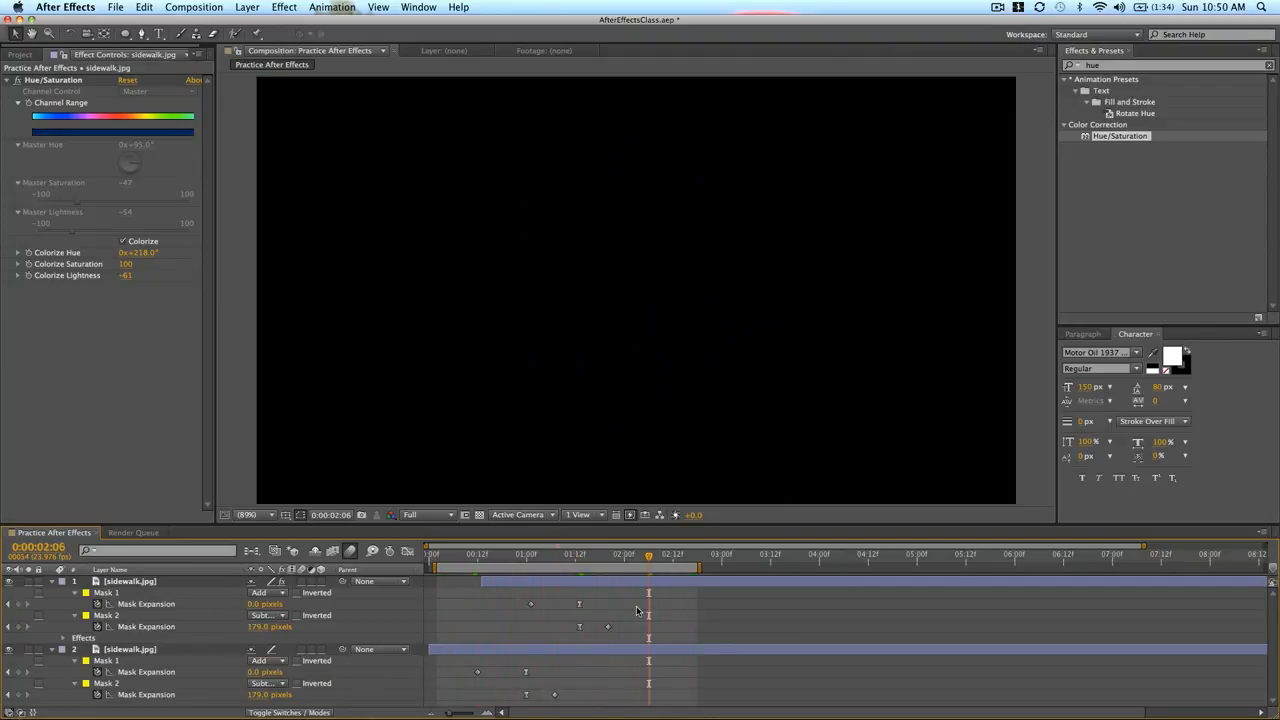
Step: Check the Scale of both layers, reveal their keyframed mask properties again and preview the animation
key(super+a)
key(s)
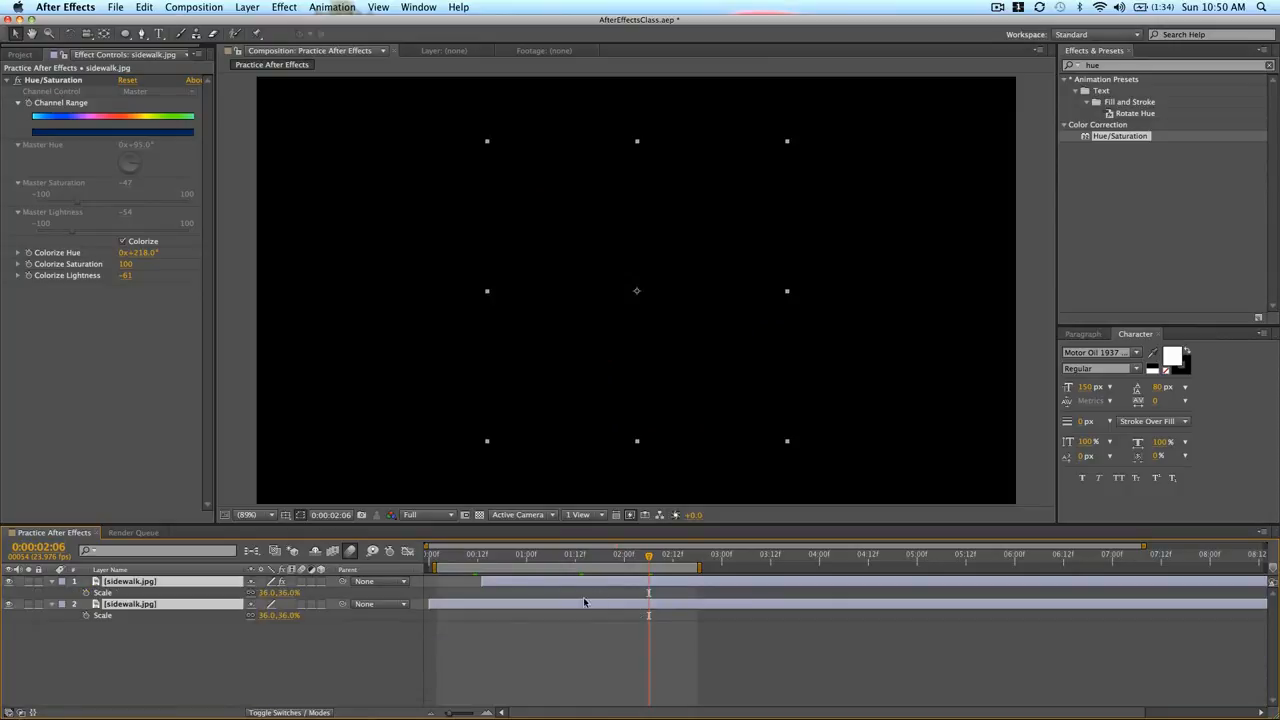
key(u)
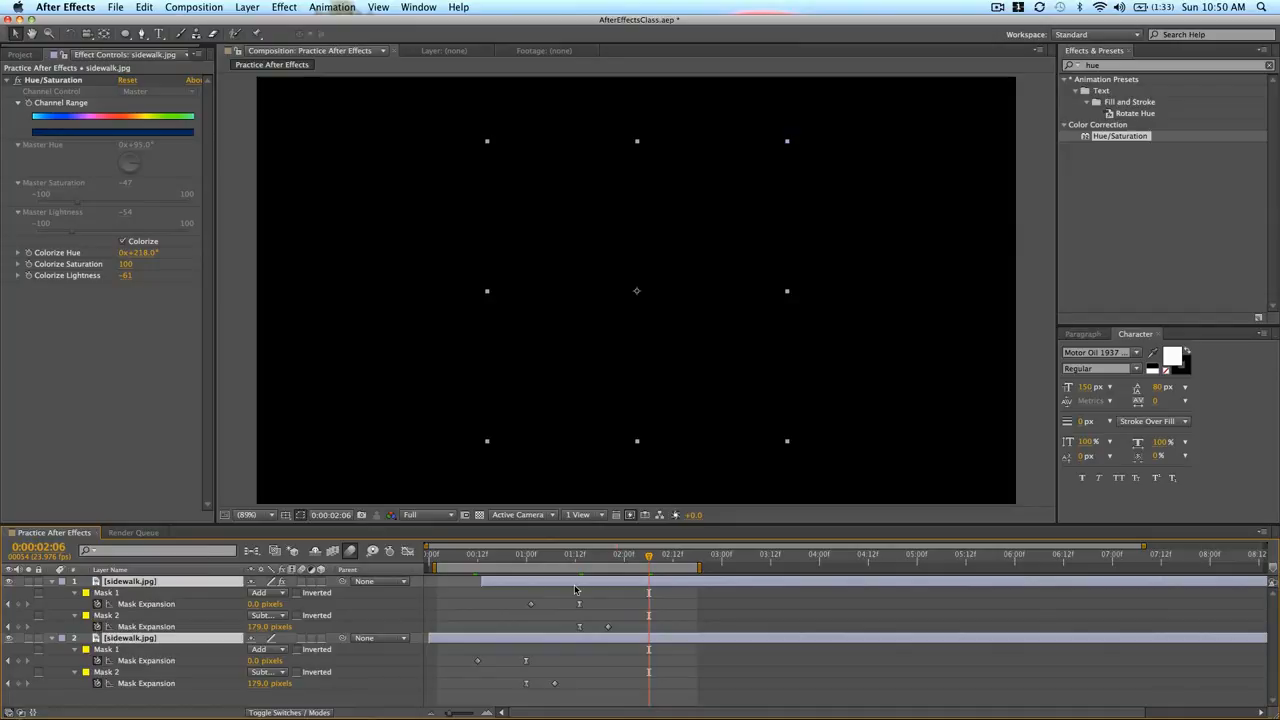
key(space)
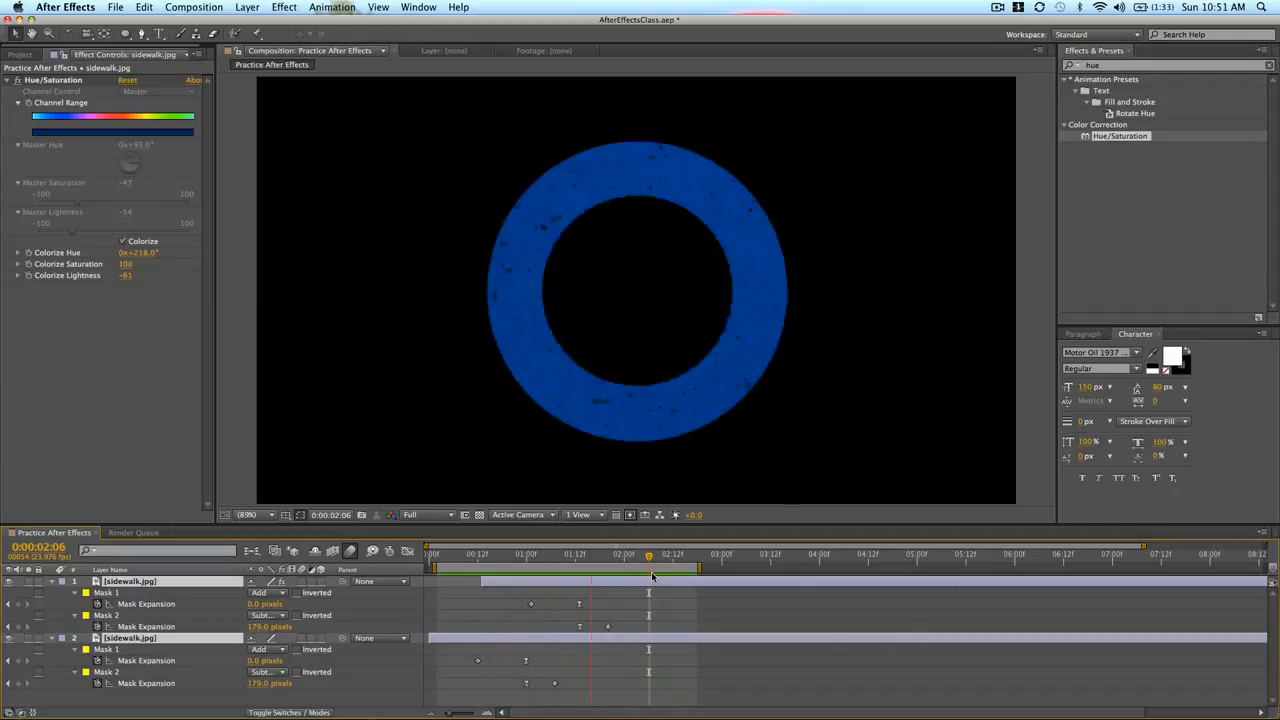
key(space)
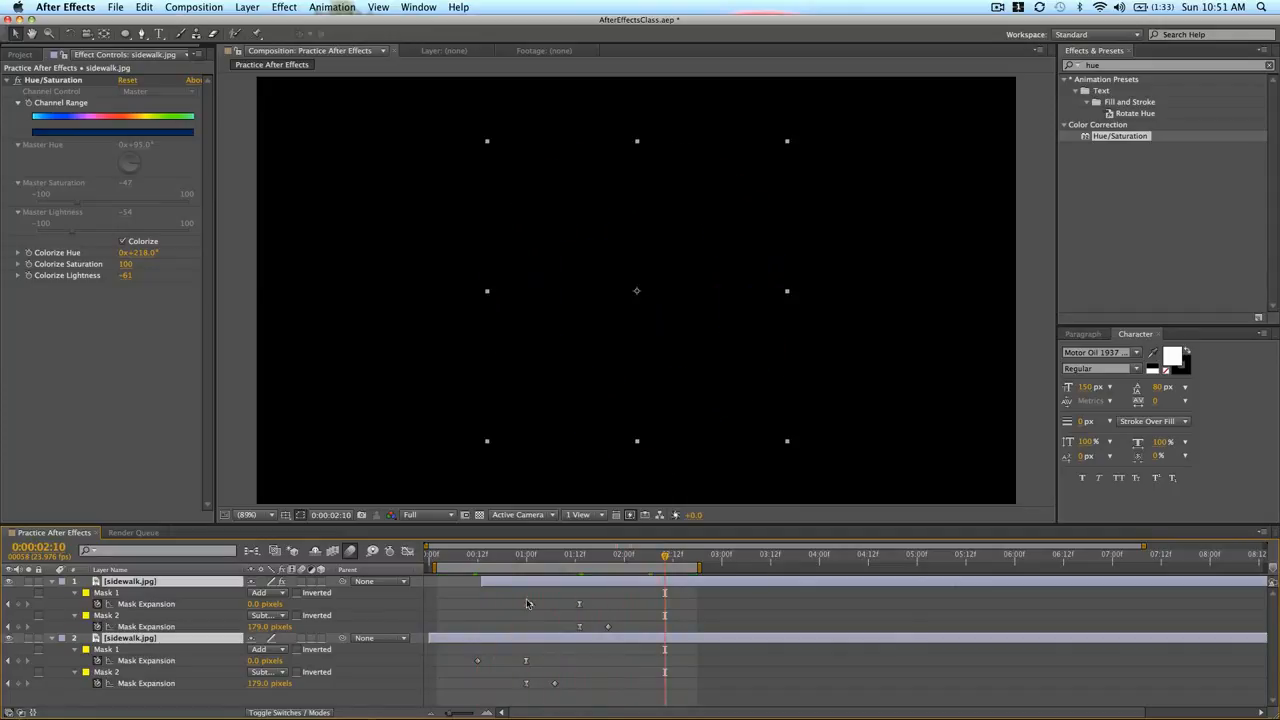